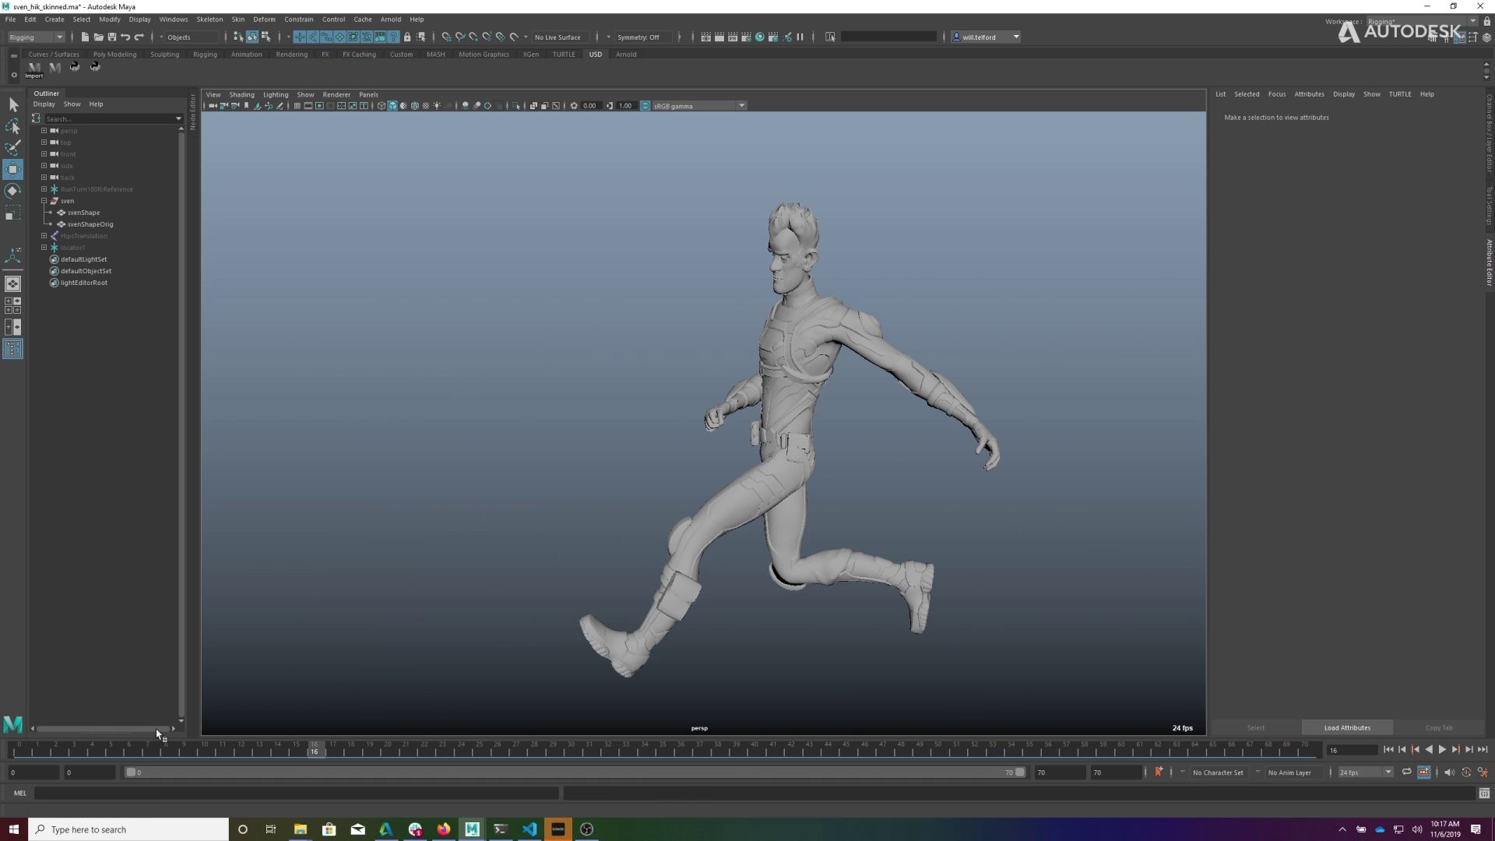
Step: Go to frame 26 and display svenShapeOrig as a template by disabling its Intermediate Object option and enabling Template
mouse_move(292, 745)
mouse_down()
mouse_move(394, 760)
mouse_move(173, 778)
mouse_move(523, 785)
mouse_move(471, 786)
mouse_move(504, 783)
mouse_up()
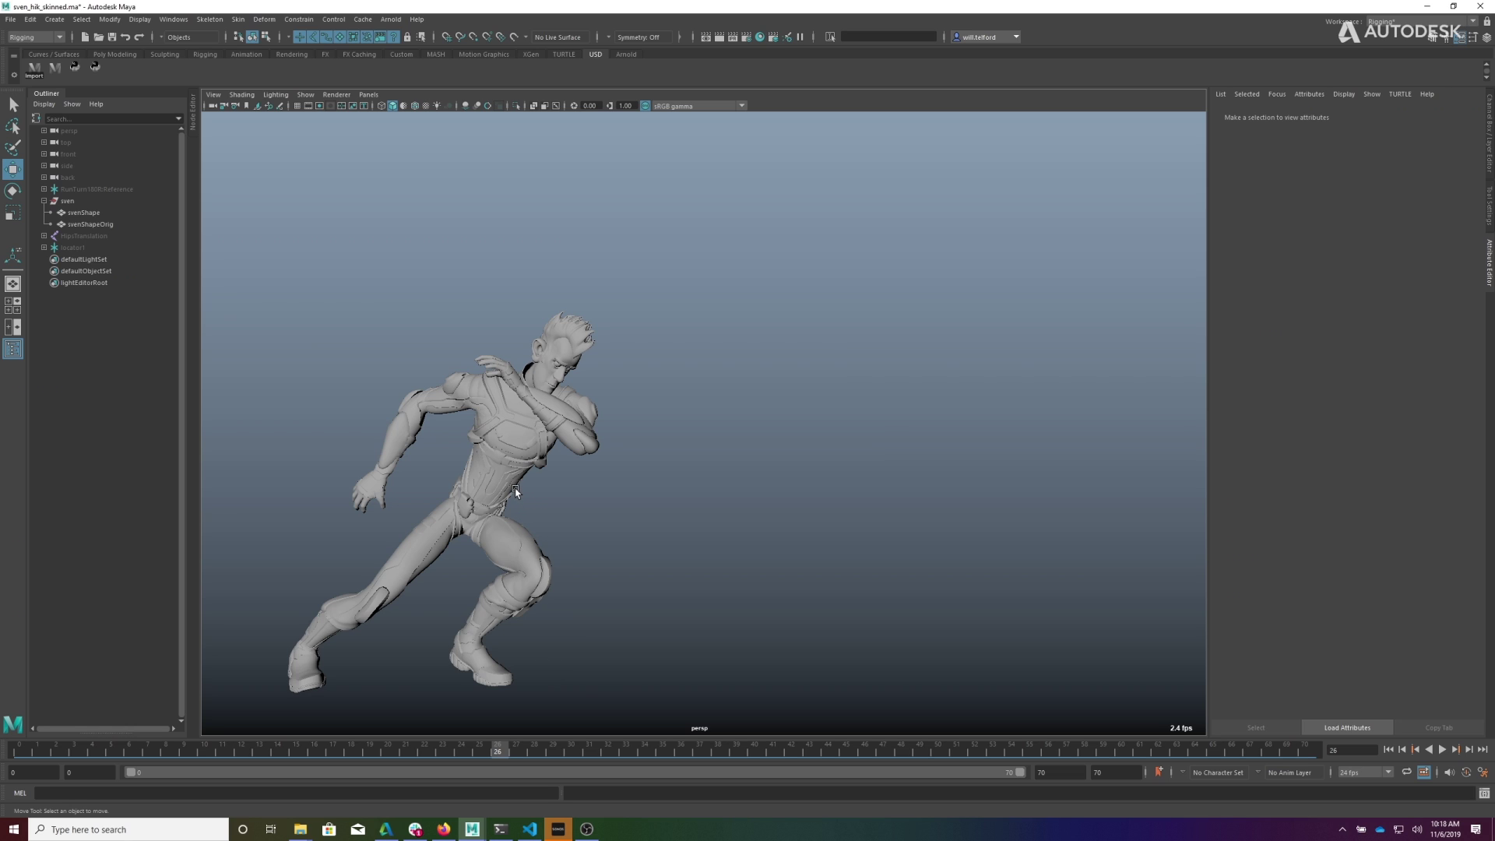
click(84, 212)
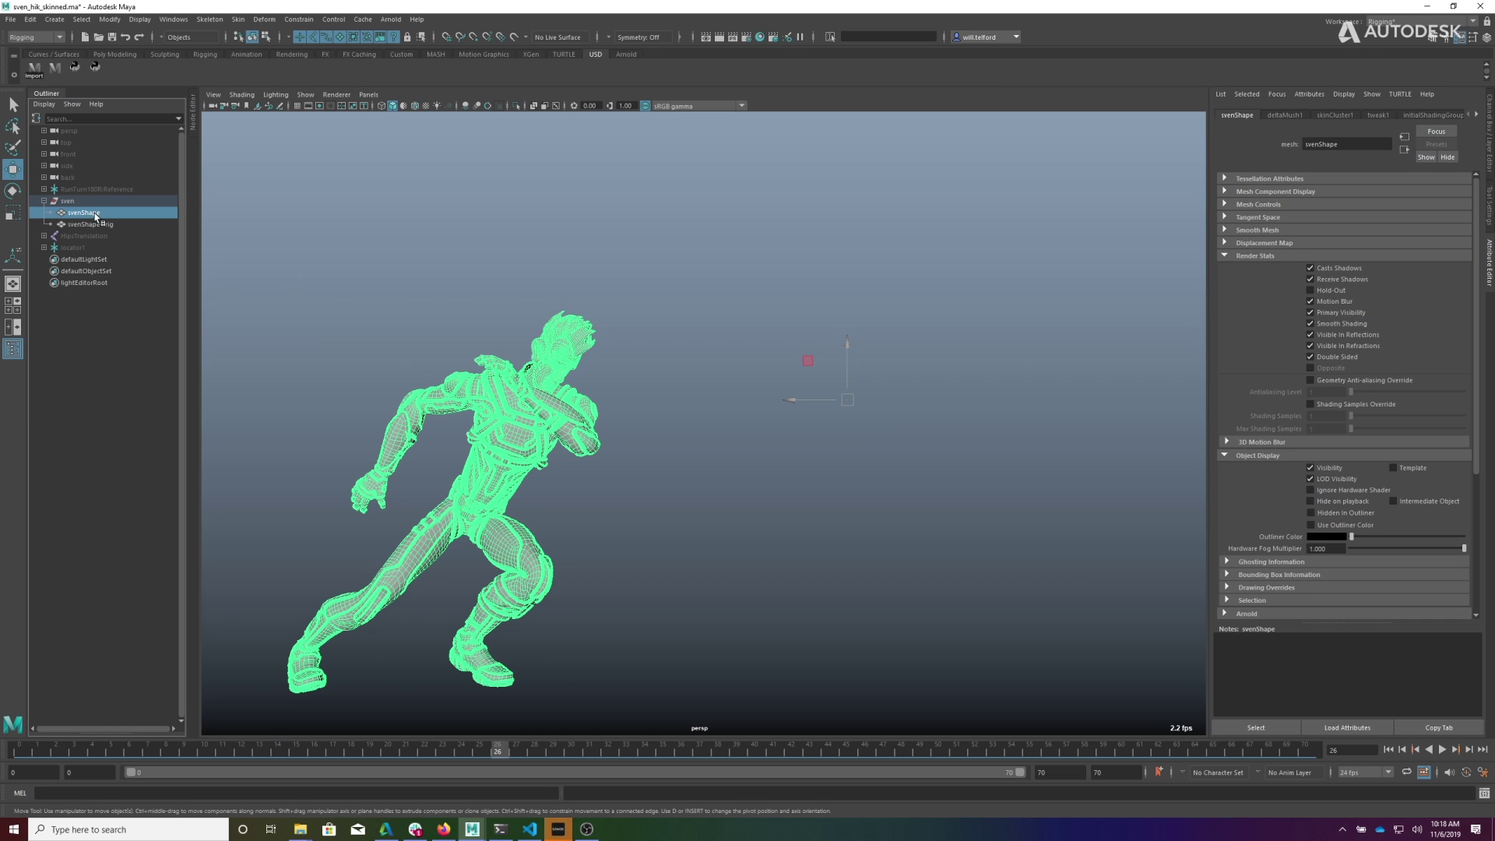
click(98, 225)
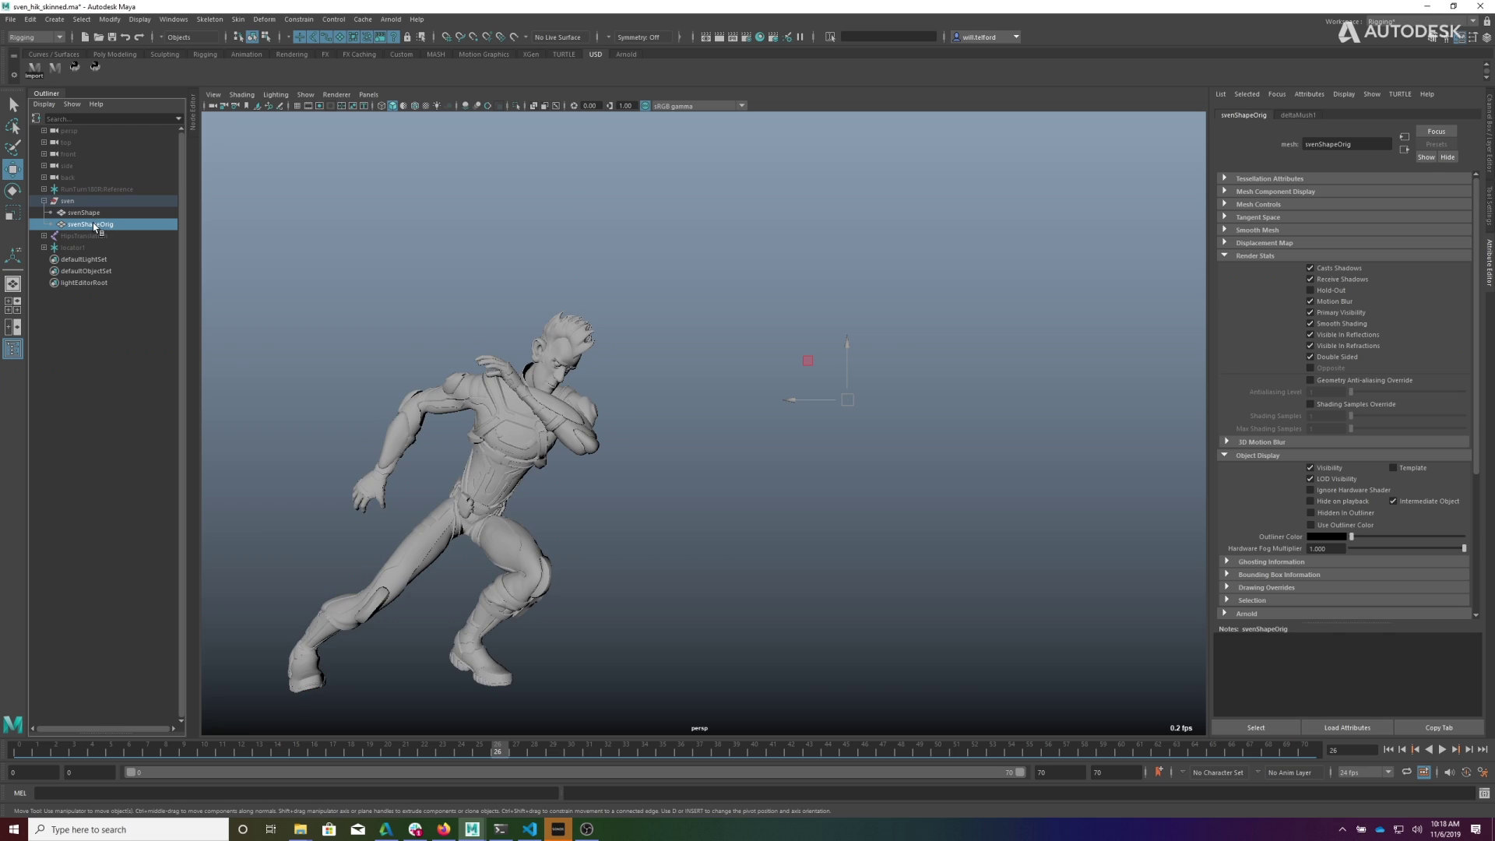
click(1395, 502)
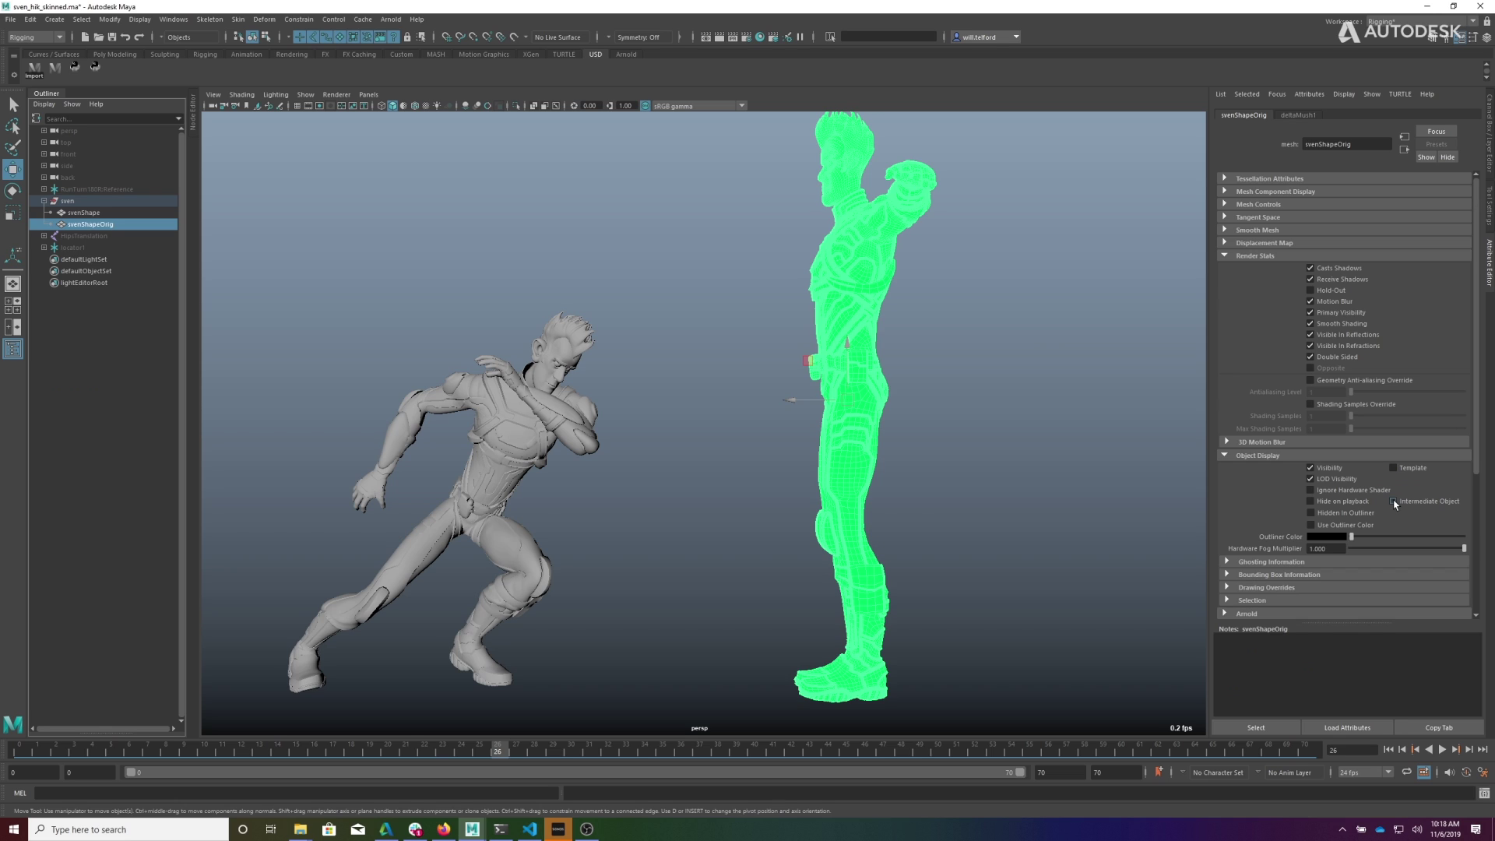
click(1393, 468)
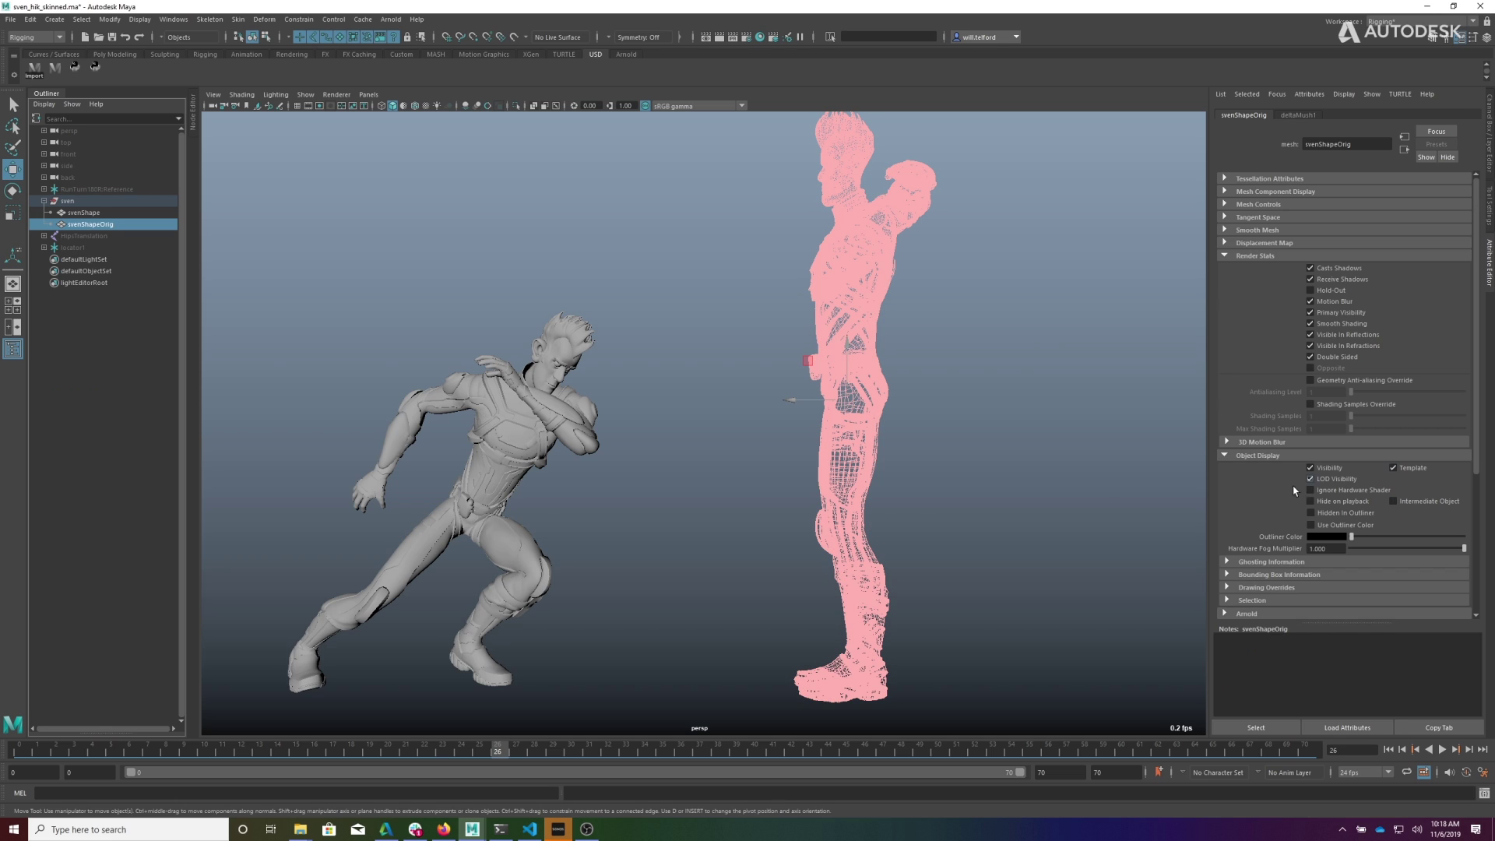
click(978, 427)
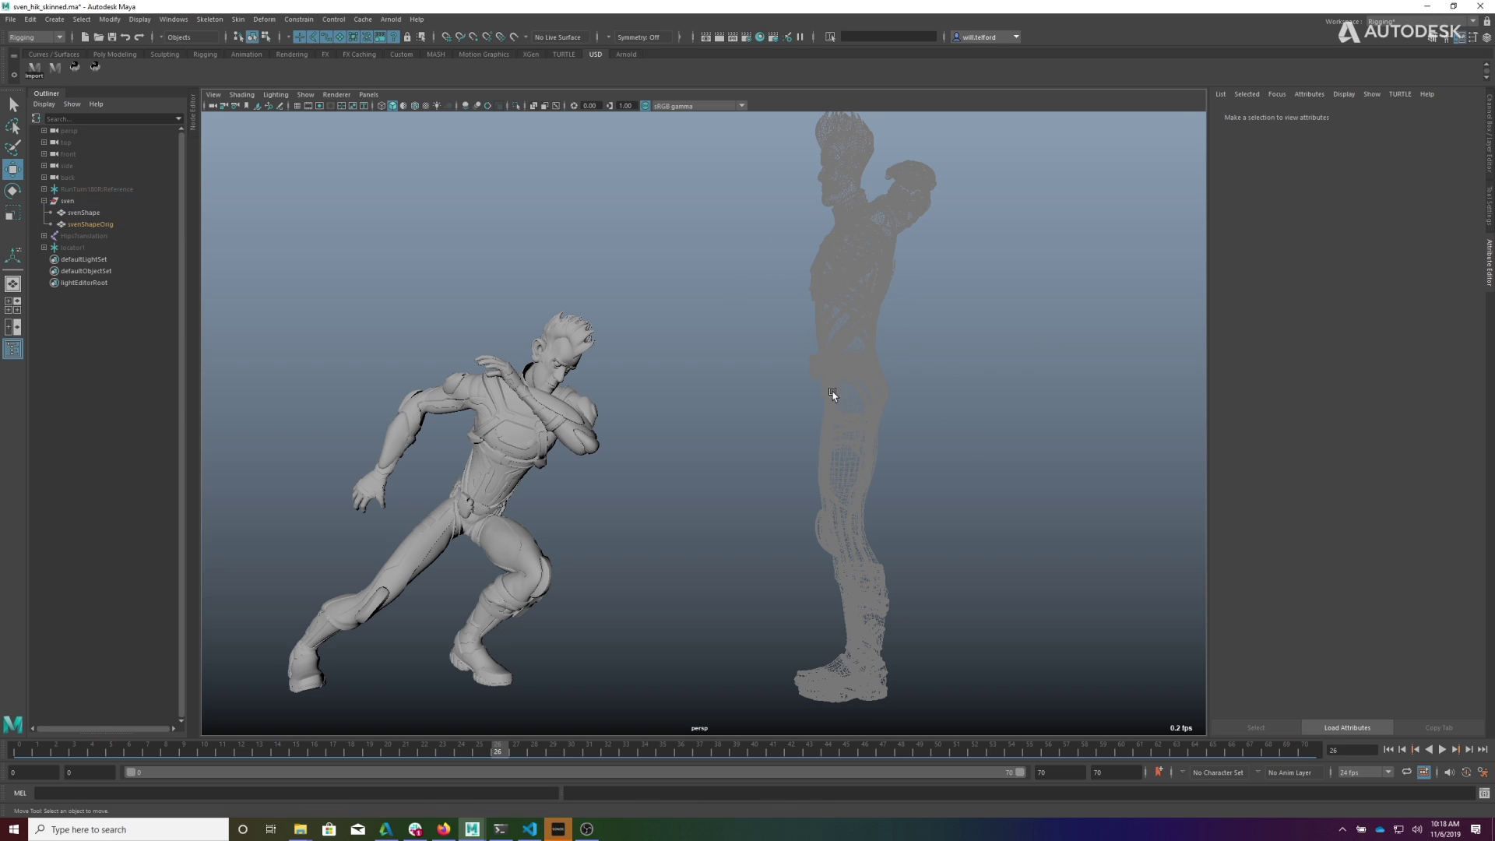
Step: Scrub the animation to frame 23 and unhide locator1, checking its placement in front of the template mesh's knee
click(222, 752)
drag(222, 753, 443, 752)
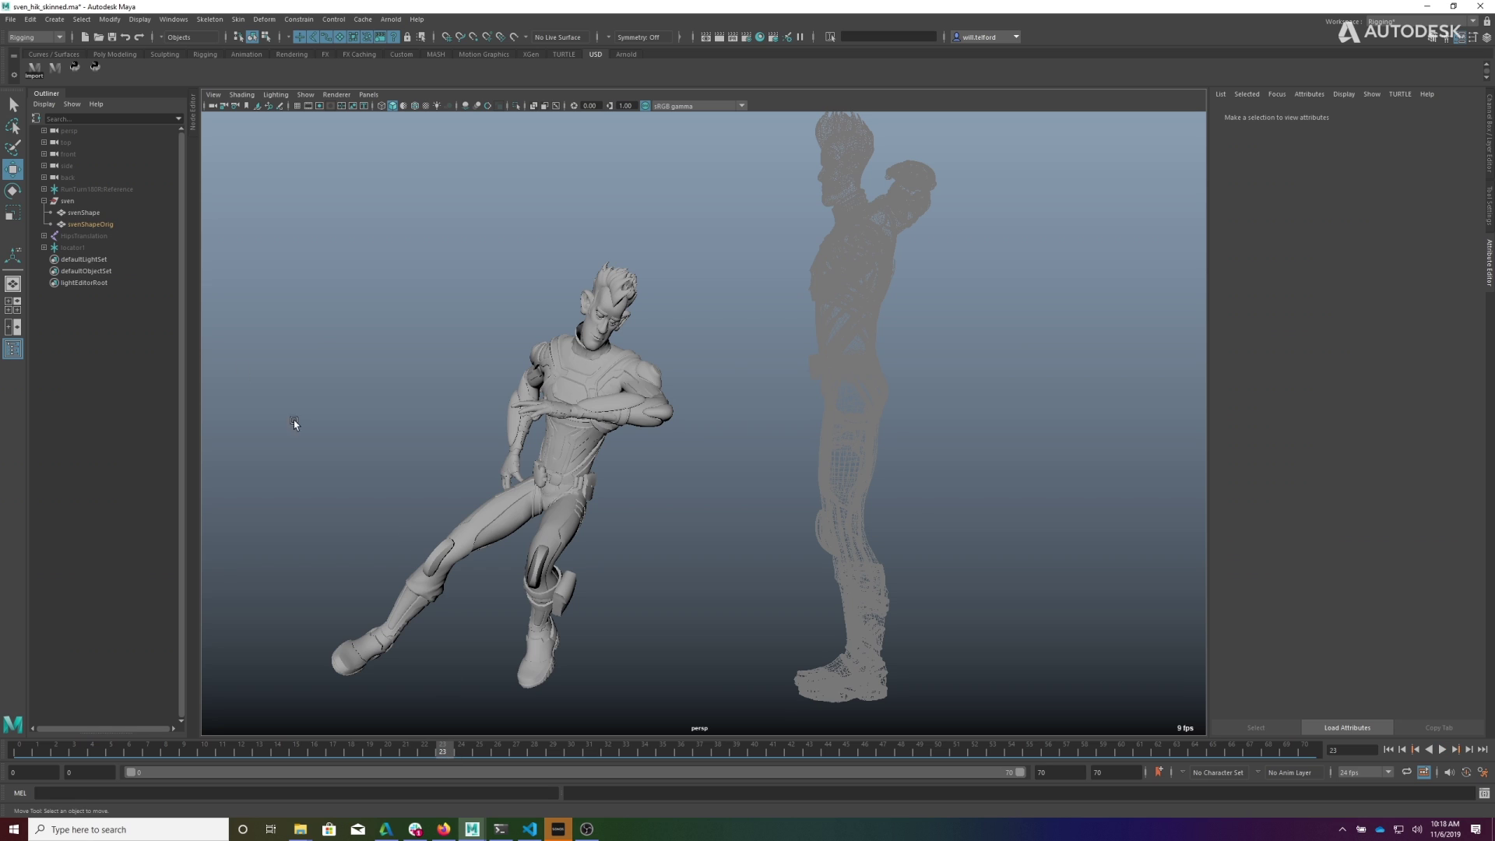
click(74, 248)
key(shift+h)
click(613, 542)
mouse_move(686, 549)
alt+mouse_down()
mouse_move(789, 569)
mouse_move(670, 563)
mouse_move(732, 550)
mouse_move(661, 517)
mouse_move(681, 524)
mouse_move(664, 531)
alt+mouse_up()
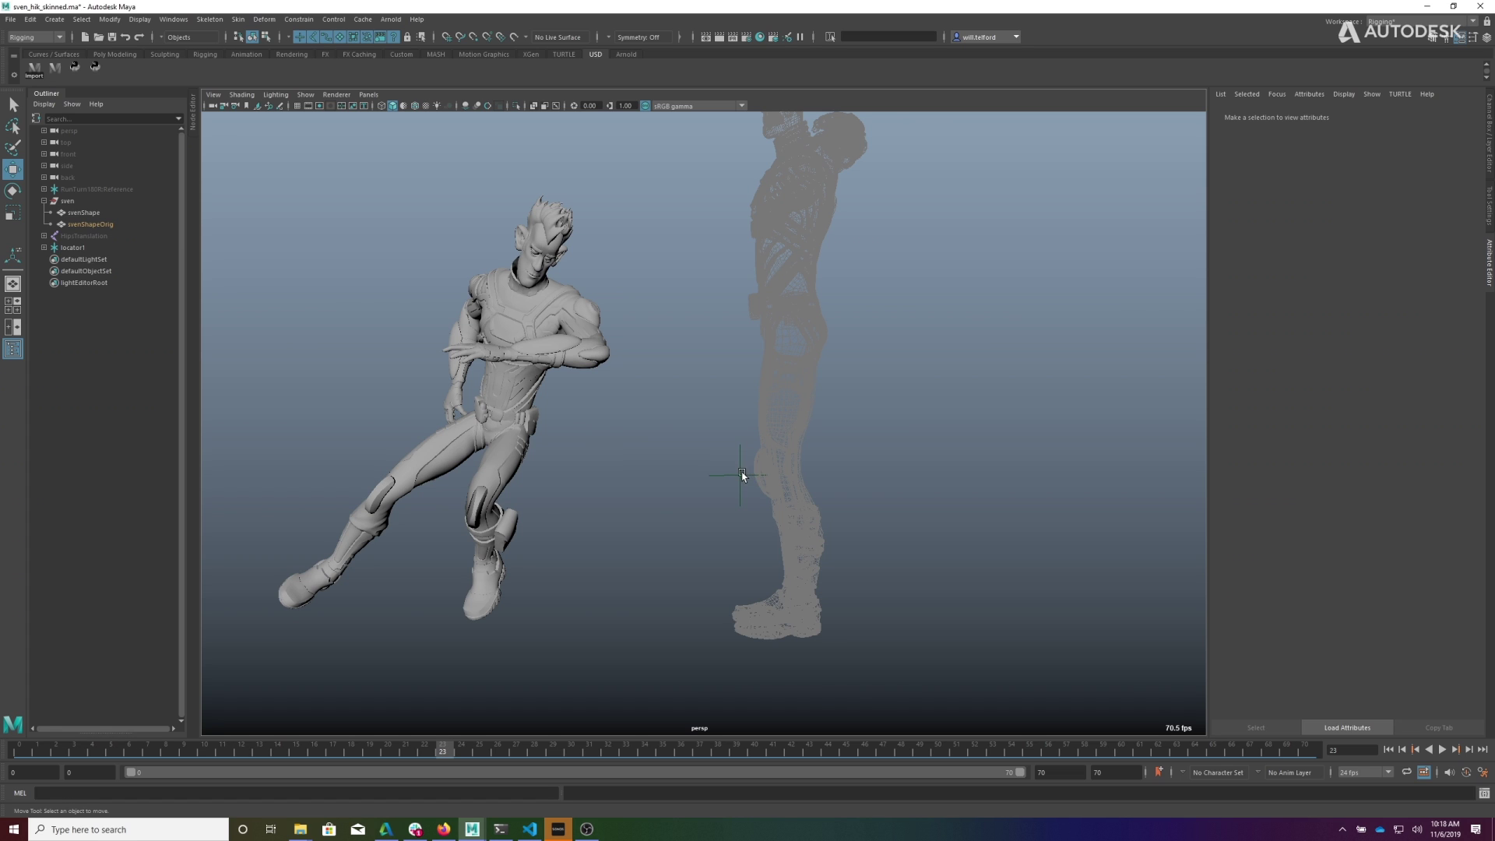
alt+drag(664, 516, 694, 517)
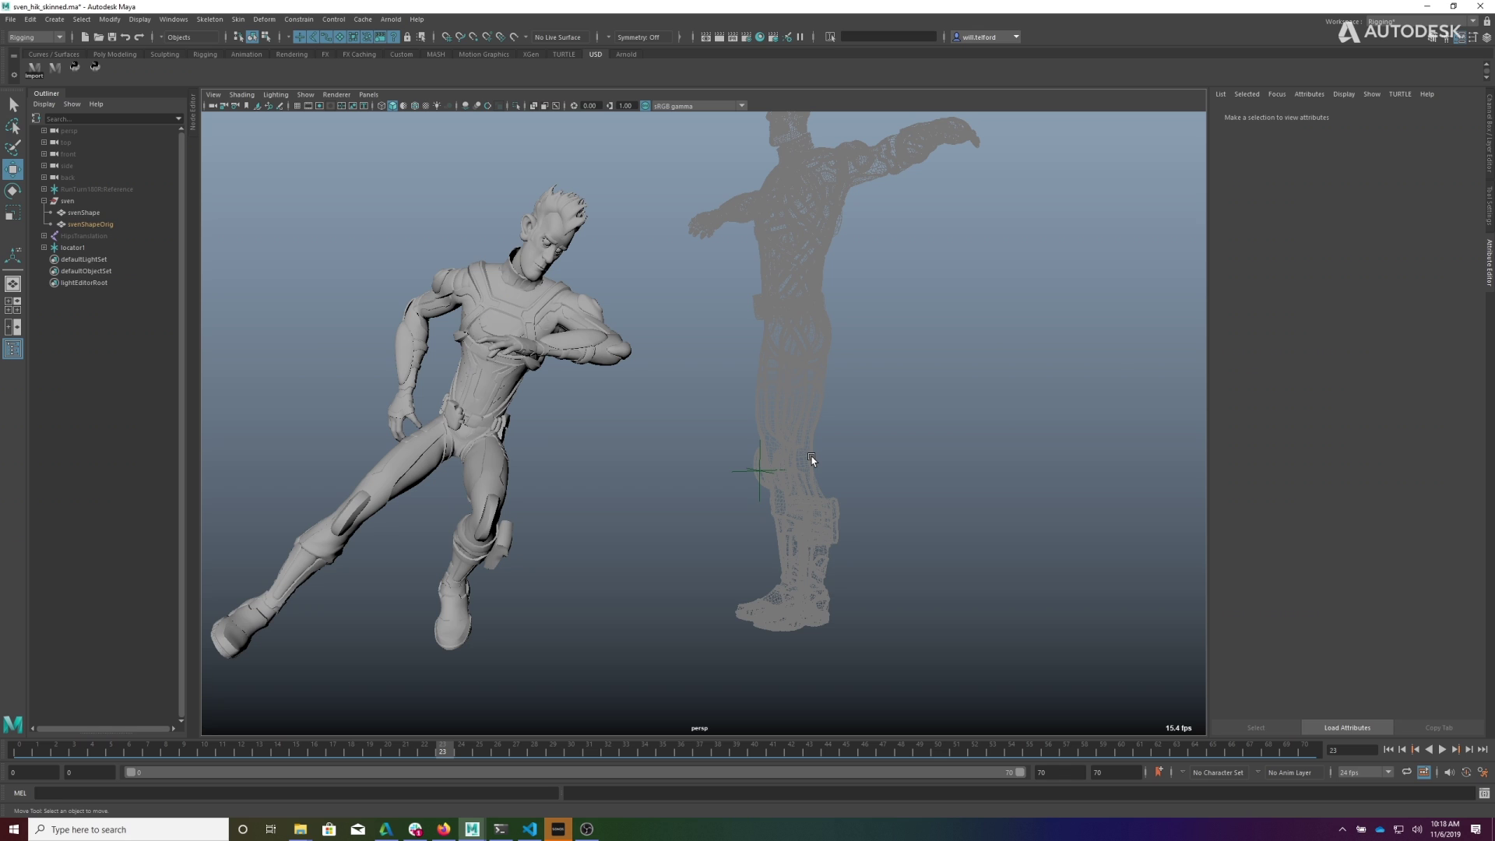
alt+drag(785, 471, 650, 520)
alt+middle_drag(651, 518, 653, 525)
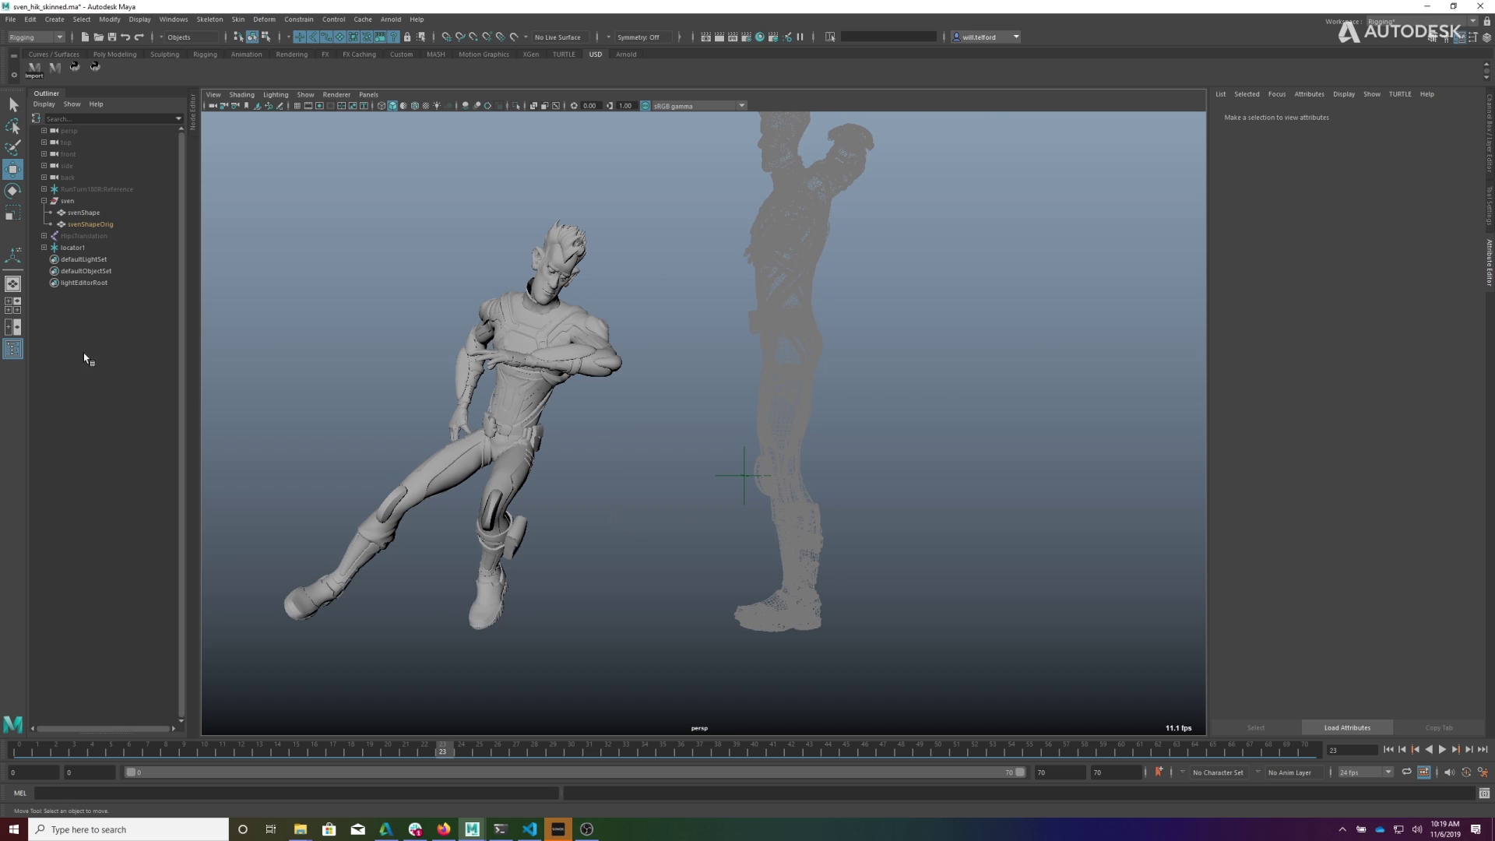
Step: Create a Proximity Pin from svenShape and locator1 with Existing Transform input, New Locator output, Edge mode and Maintain offset off
click(80, 213)
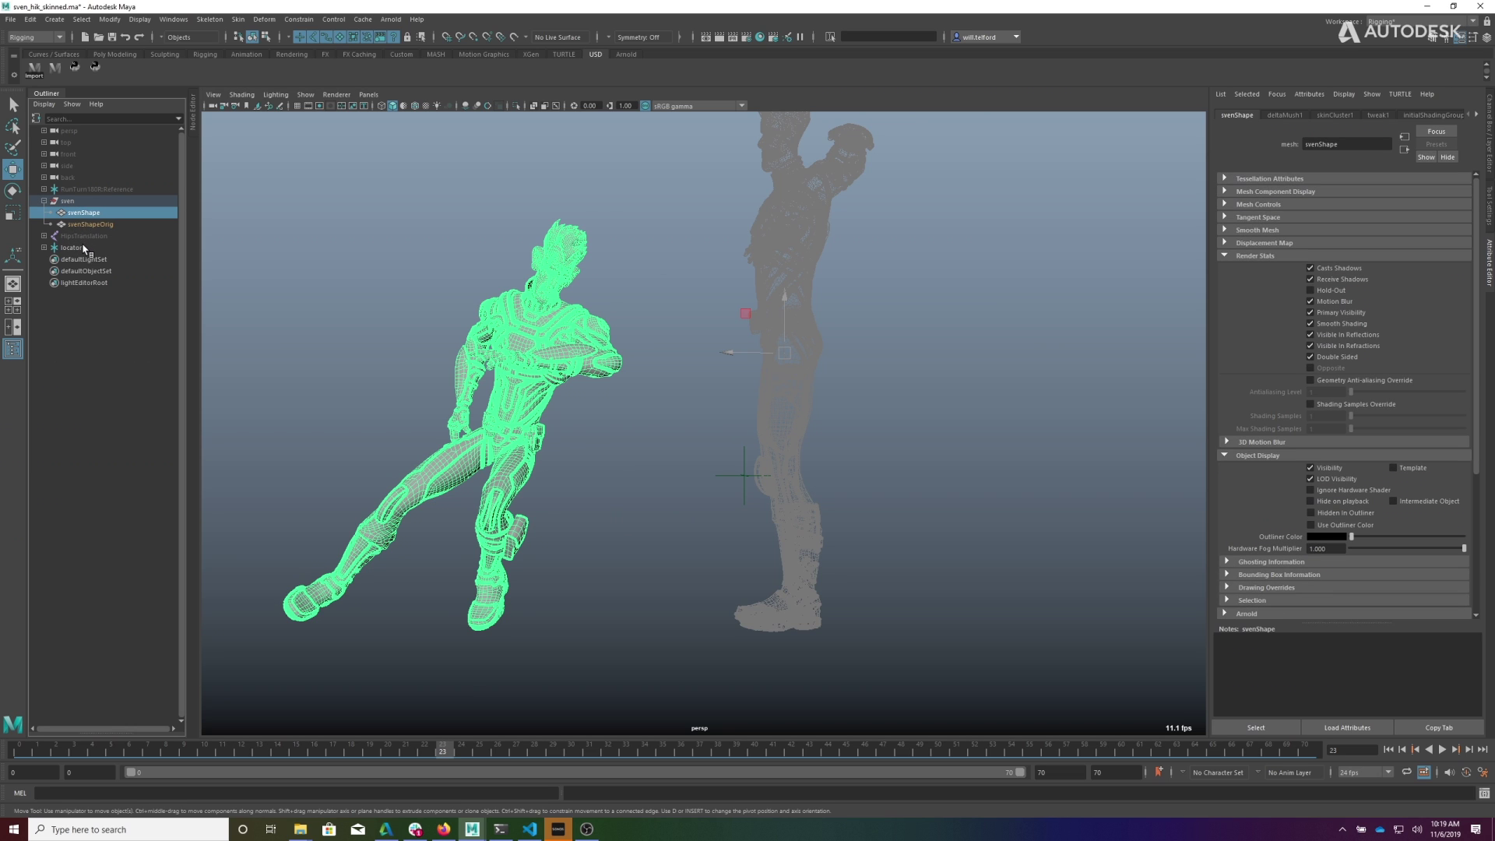
ctrl+click(74, 247)
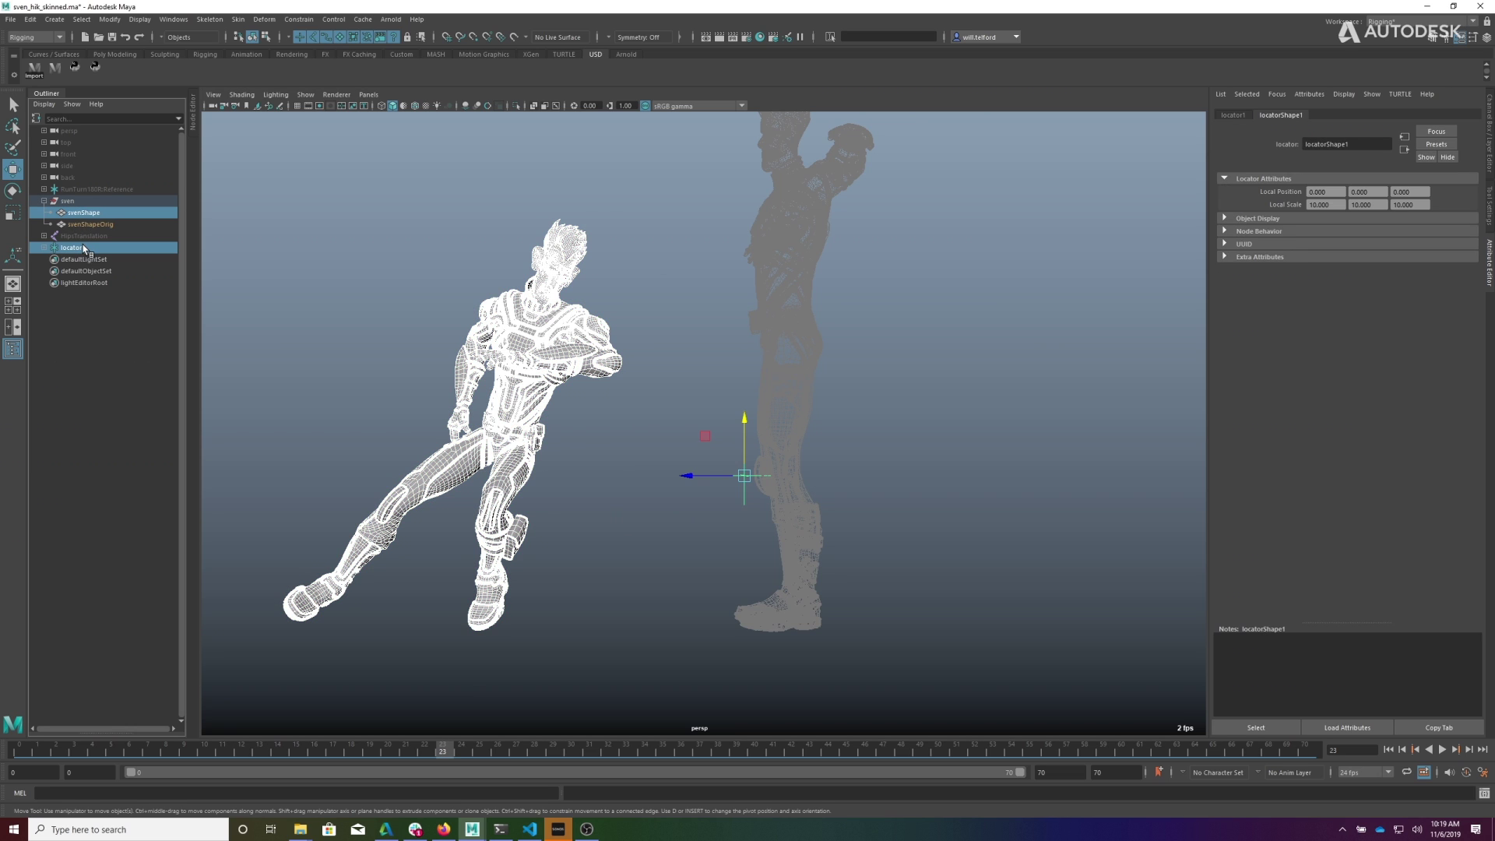
click(298, 18)
click(410, 224)
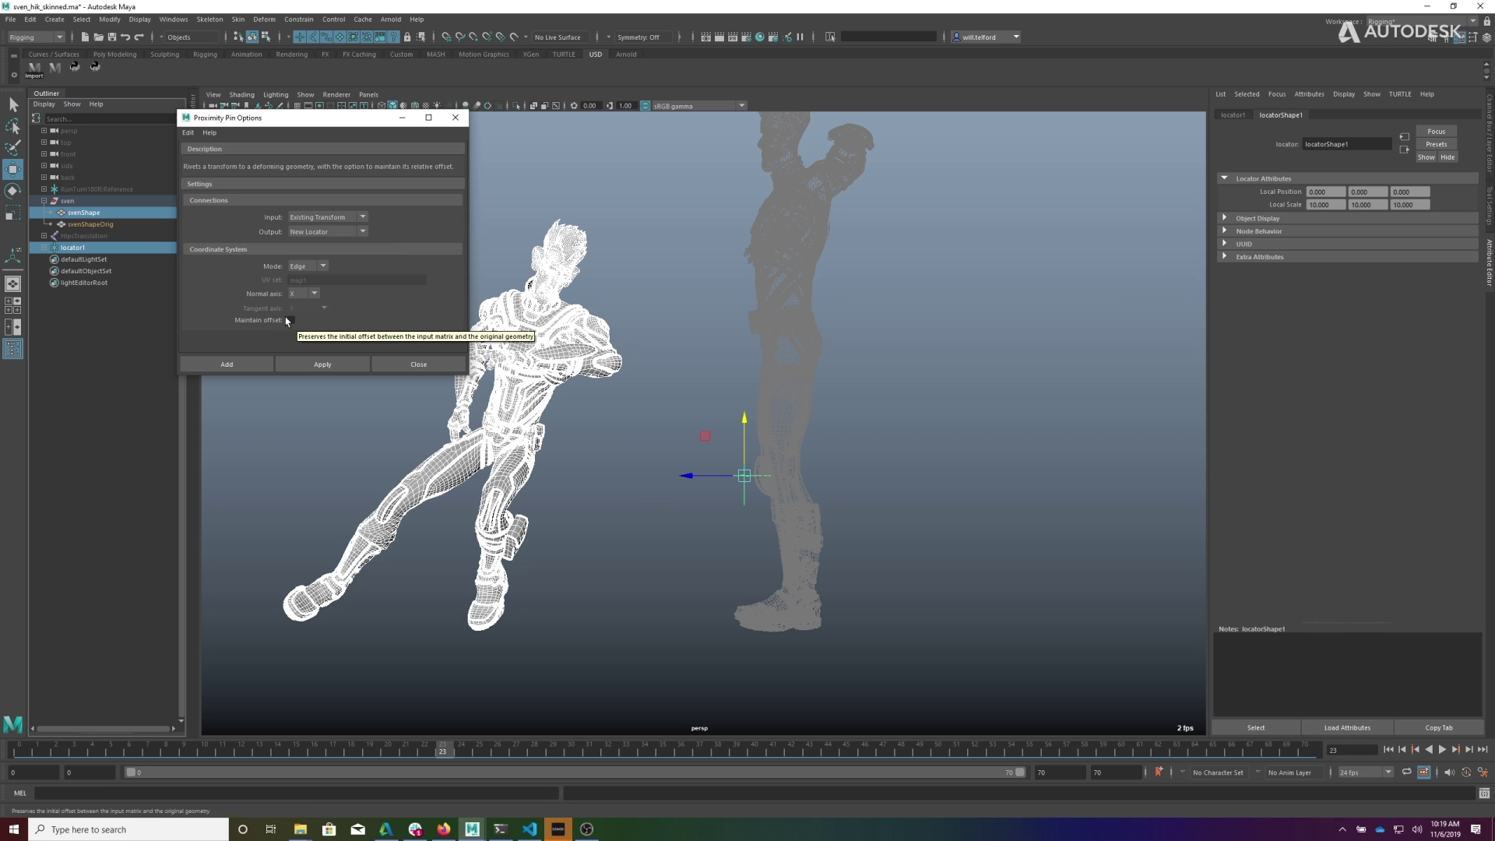
alt+drag(830, 521, 807, 518)
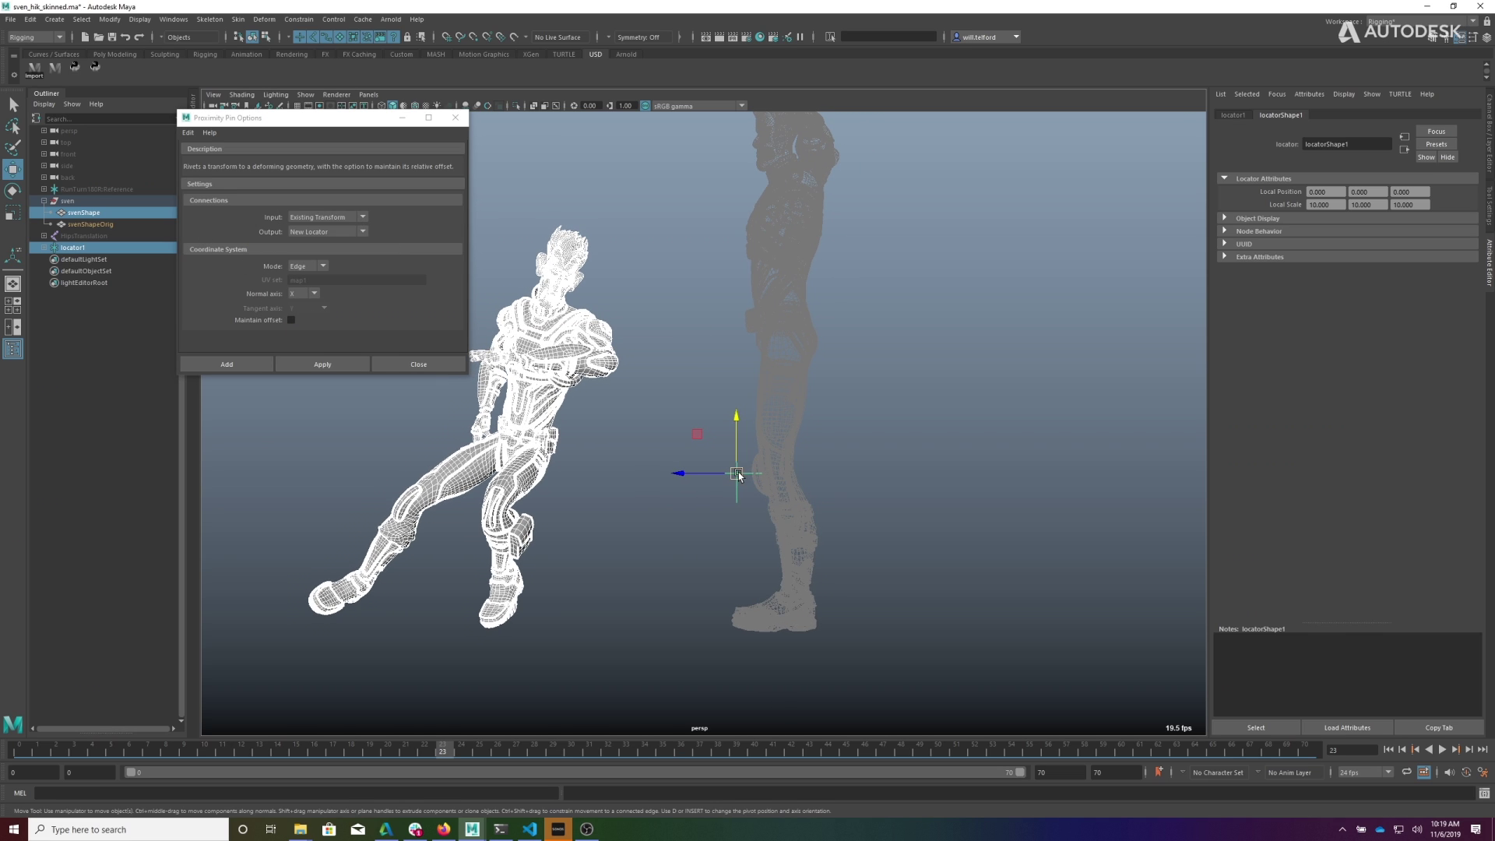
alt+drag(573, 455, 624, 456)
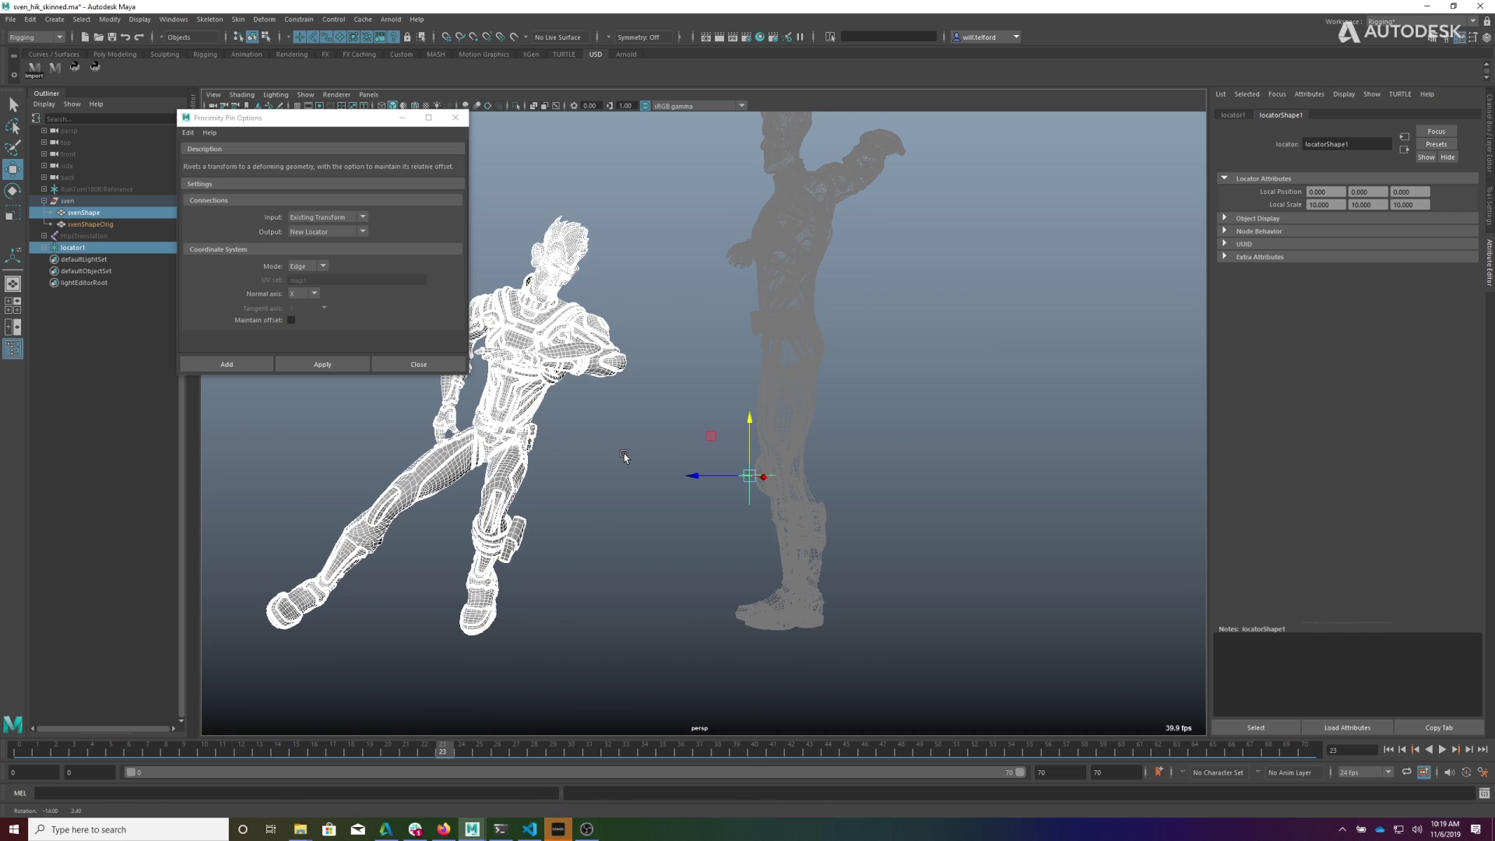
click(350, 364)
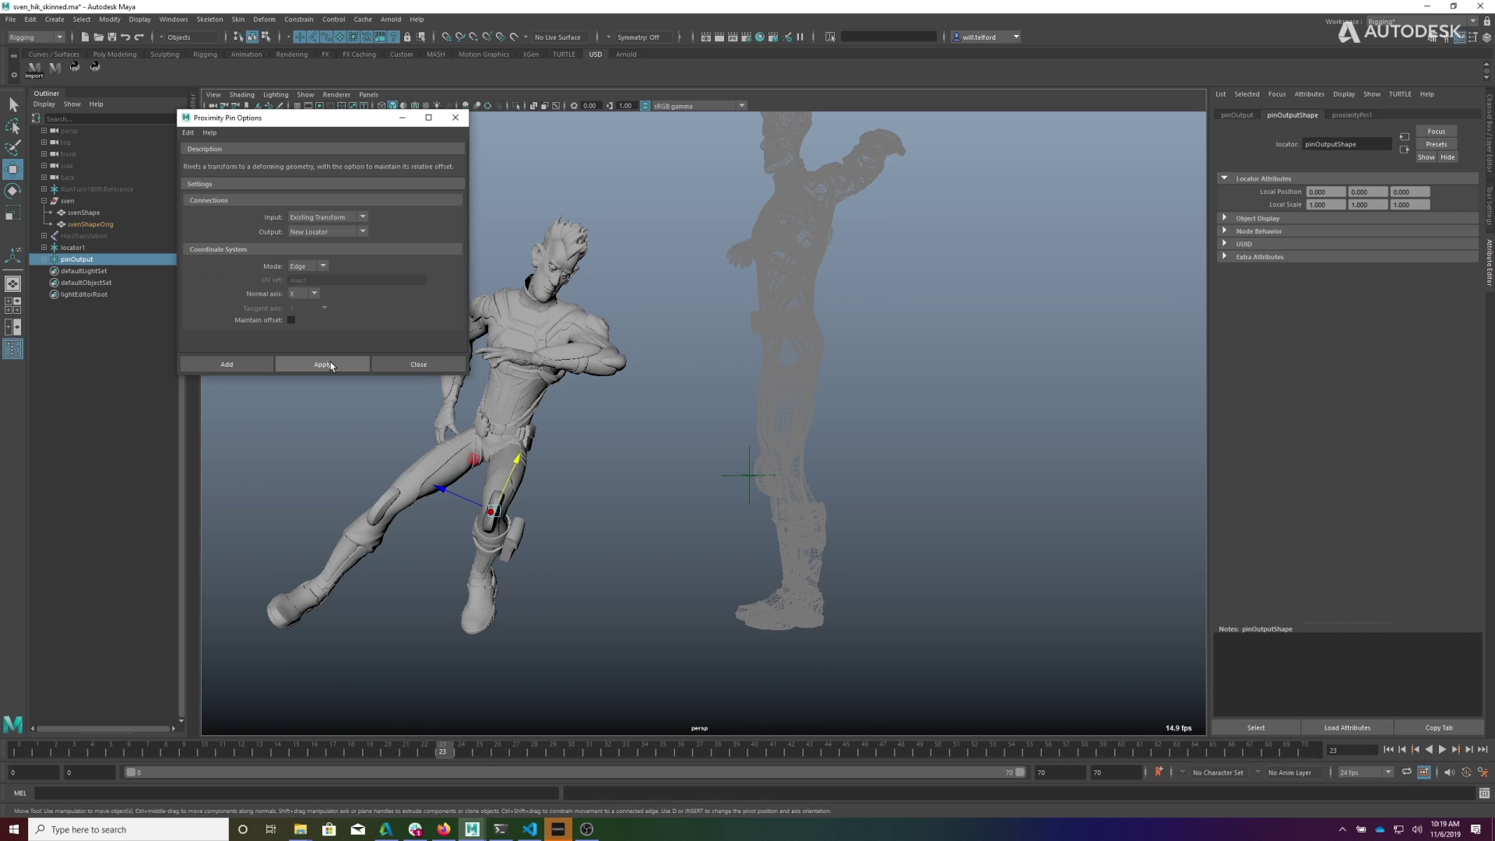
click(416, 364)
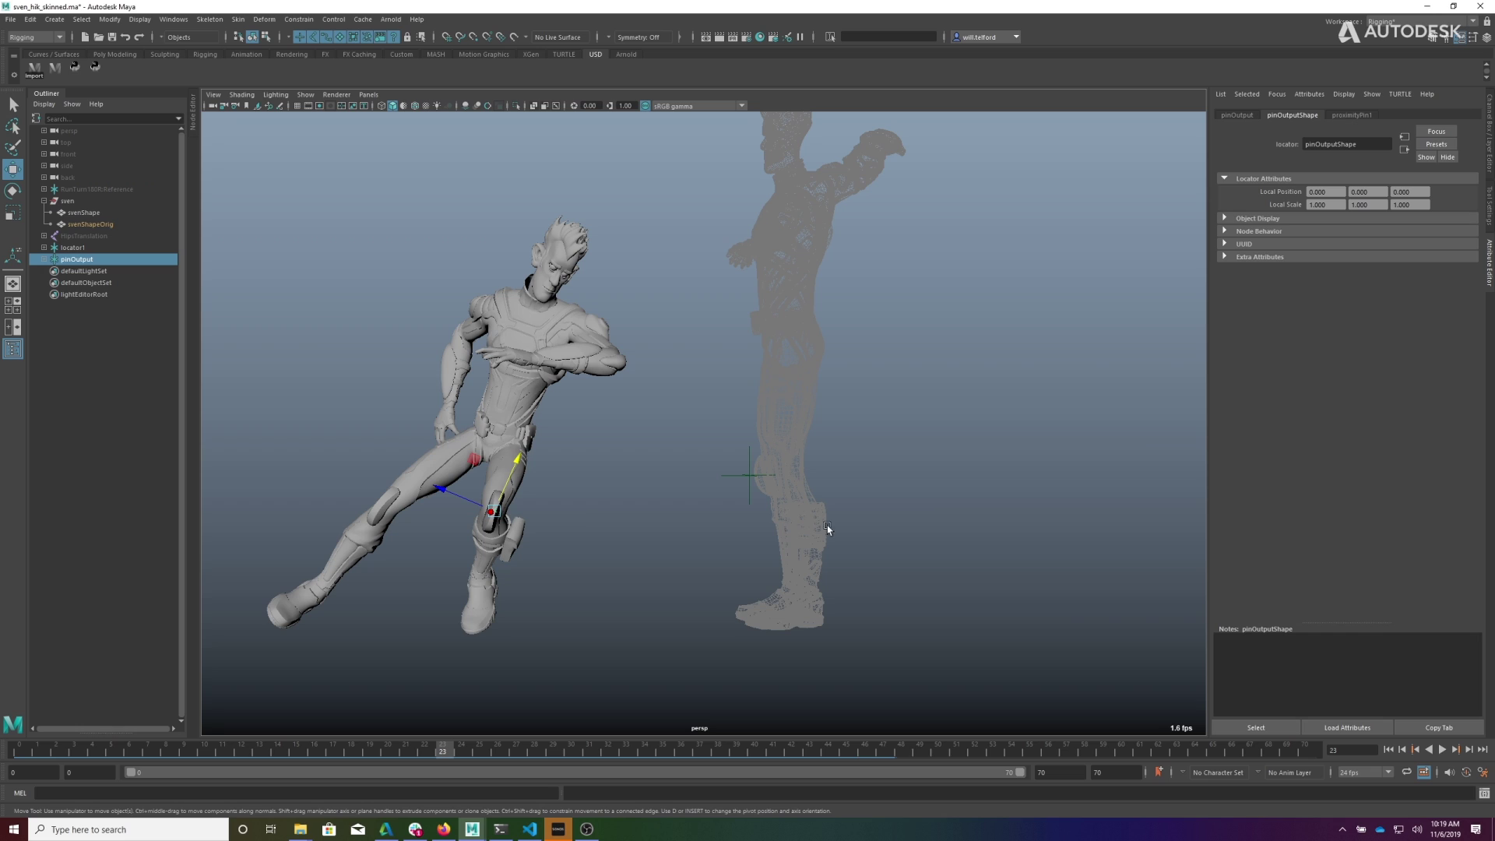
Step: Set the pinOutput locator's Local Scale to 10 on all three axes
text(10)
key(Tab)
text(10)
key(Tab)
text(10)
key(Return)
alt+drag(550, 554, 668, 492)
click(620, 587)
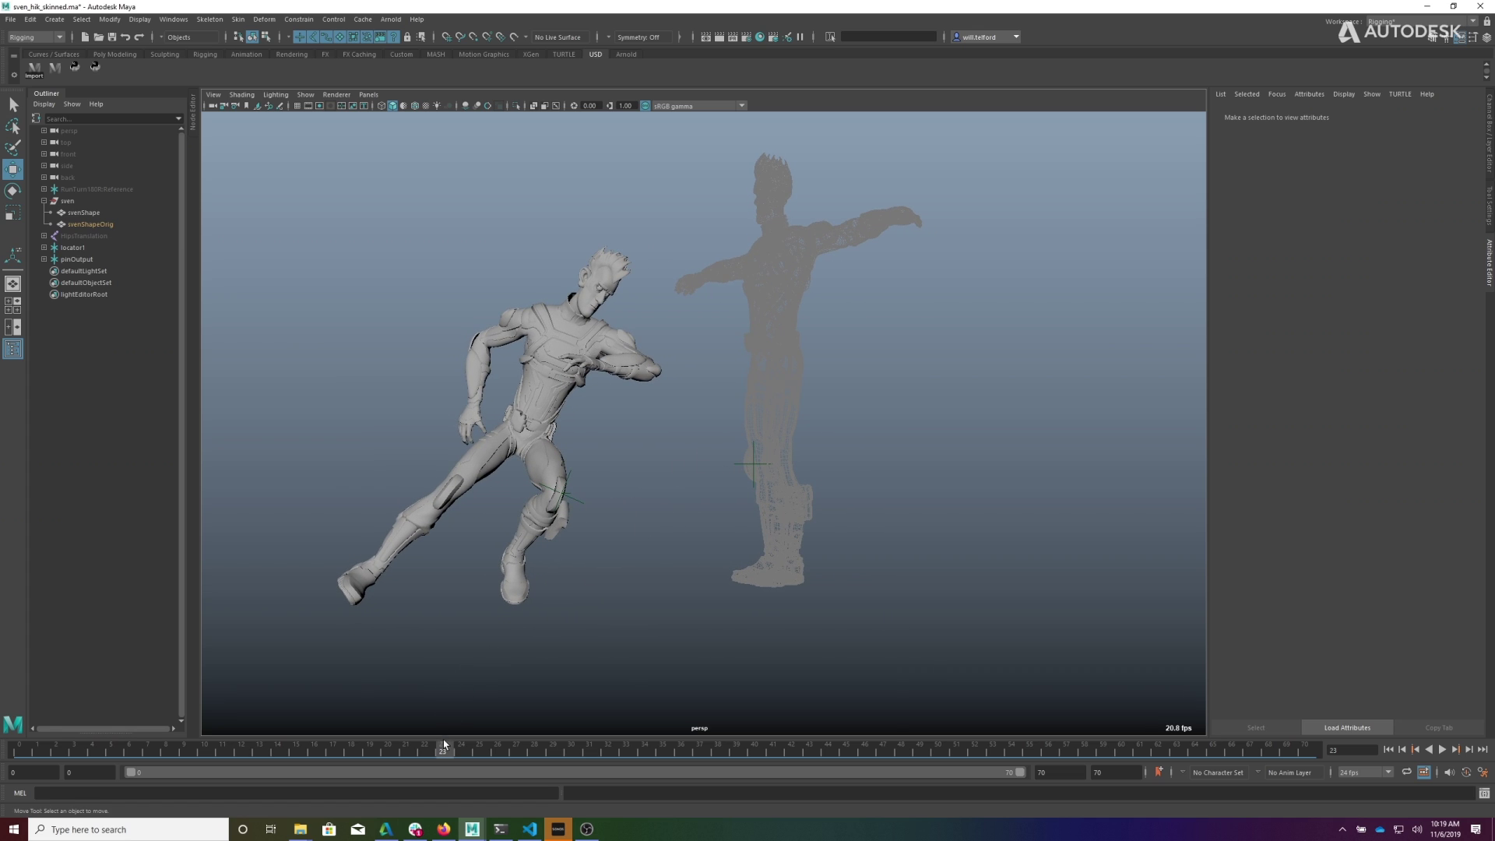
Step: Play the animation, stop at frame 26 and check how the pin output follows the knee
key(alt+v)
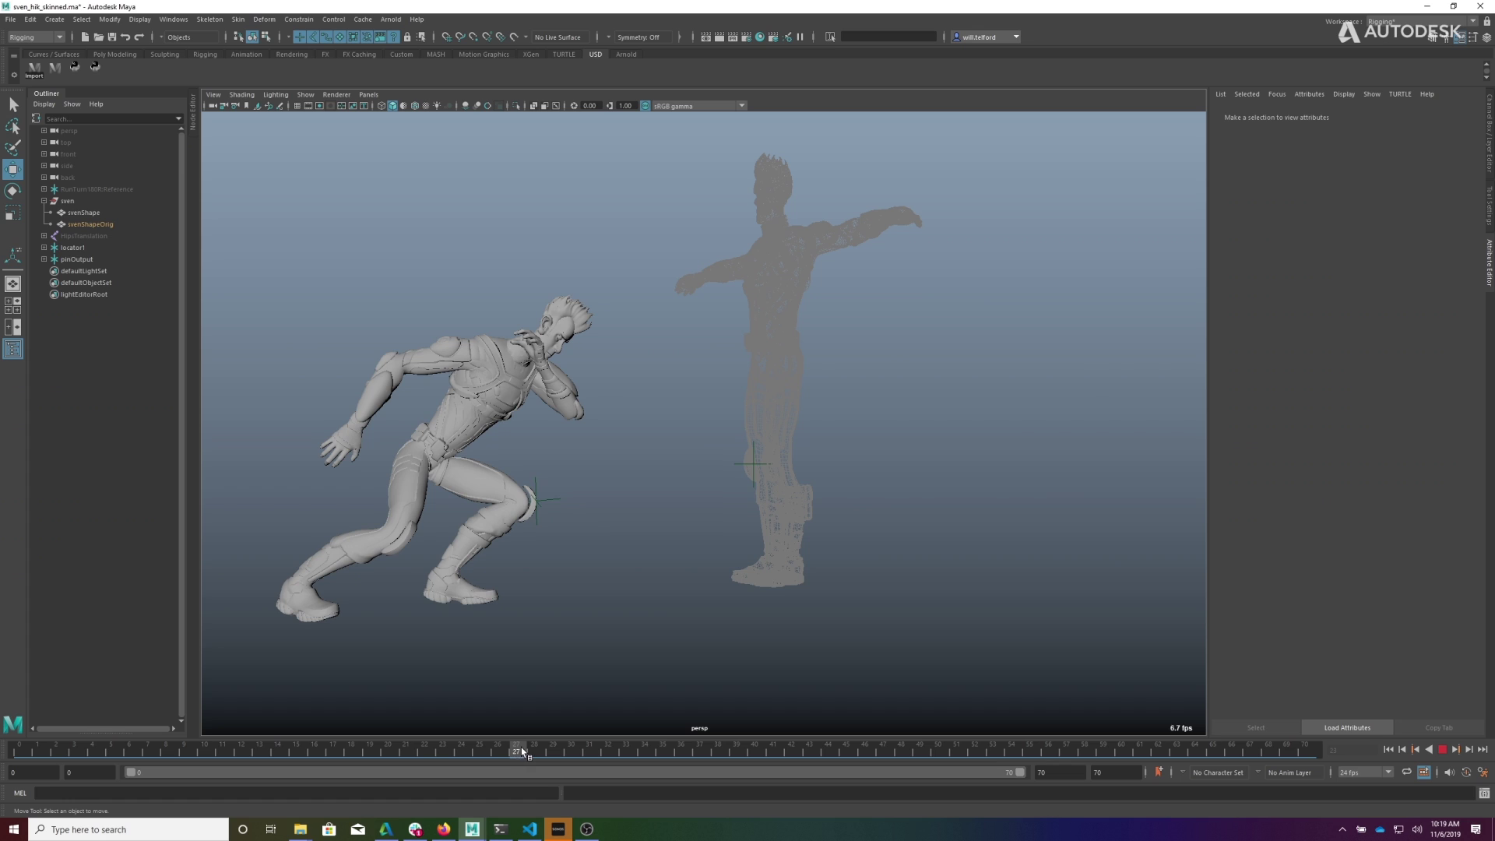
click(497, 751)
alt+drag(723, 528, 749, 542)
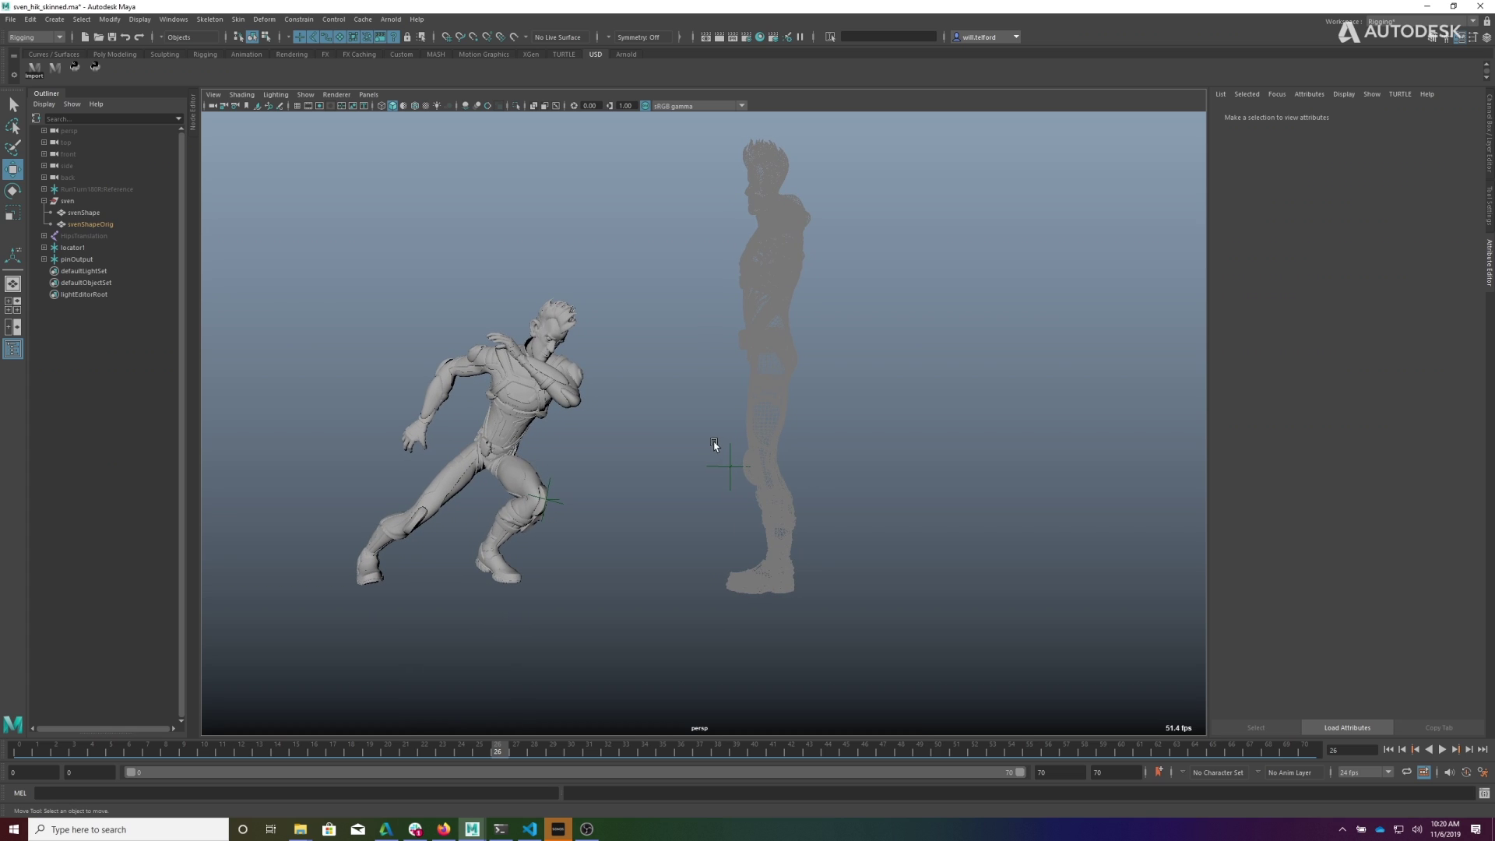
Step: Compare locator1 with its pinned output at the knee and set proximityPin1's Offset Translation to 1.000
click(727, 469)
mouse_move(731, 410)
mouse_down()
mouse_move(740, 326)
mouse_move(740, 483)
mouse_move(749, 359)
mouse_move(732, 428)
mouse_move(734, 414)
mouse_up()
alt+right_drag(631, 514, 661, 556)
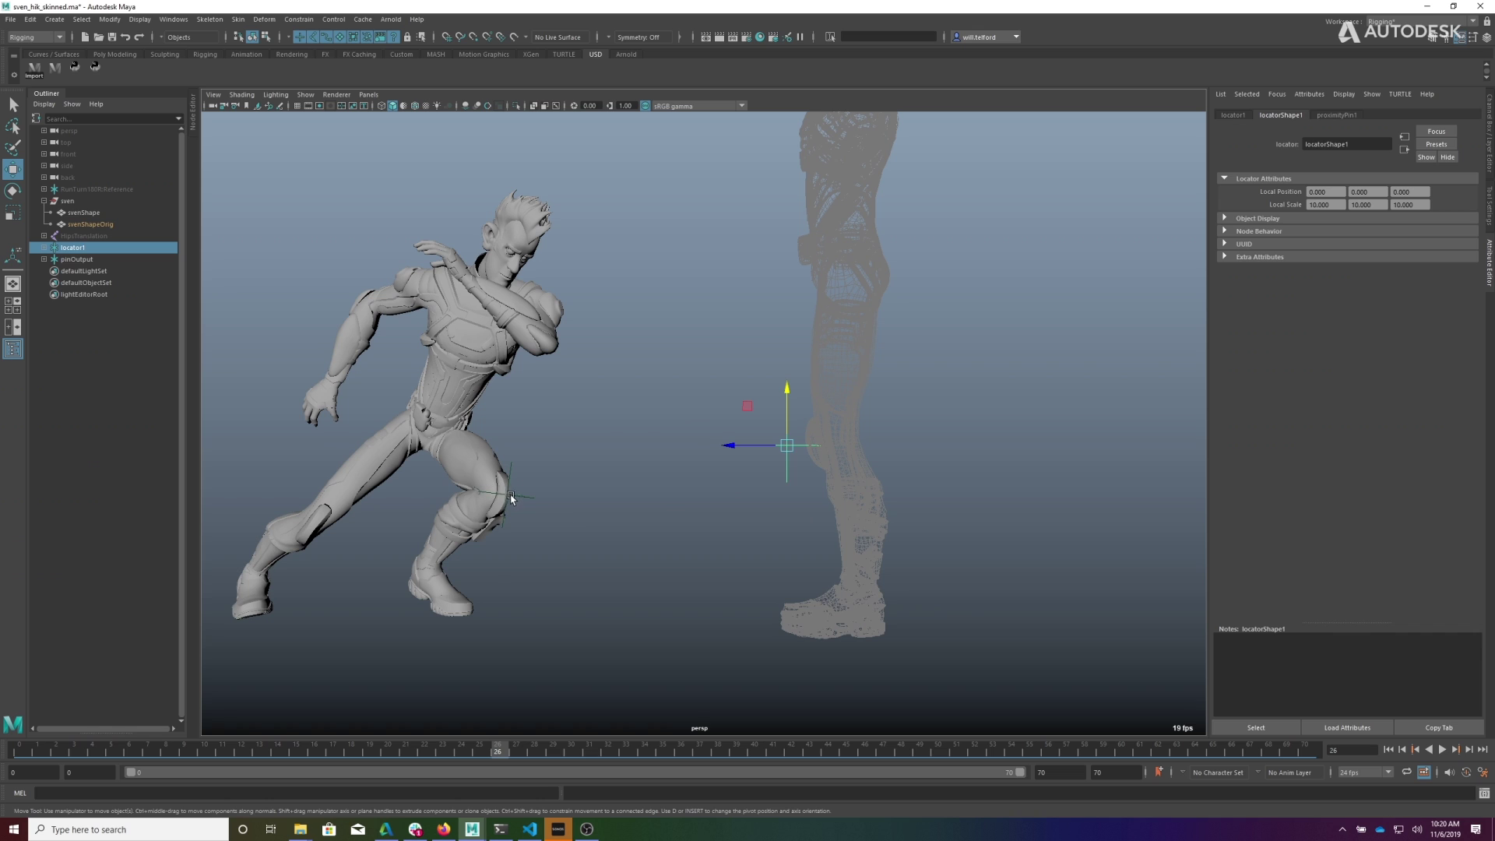
alt+drag(541, 538, 782, 472)
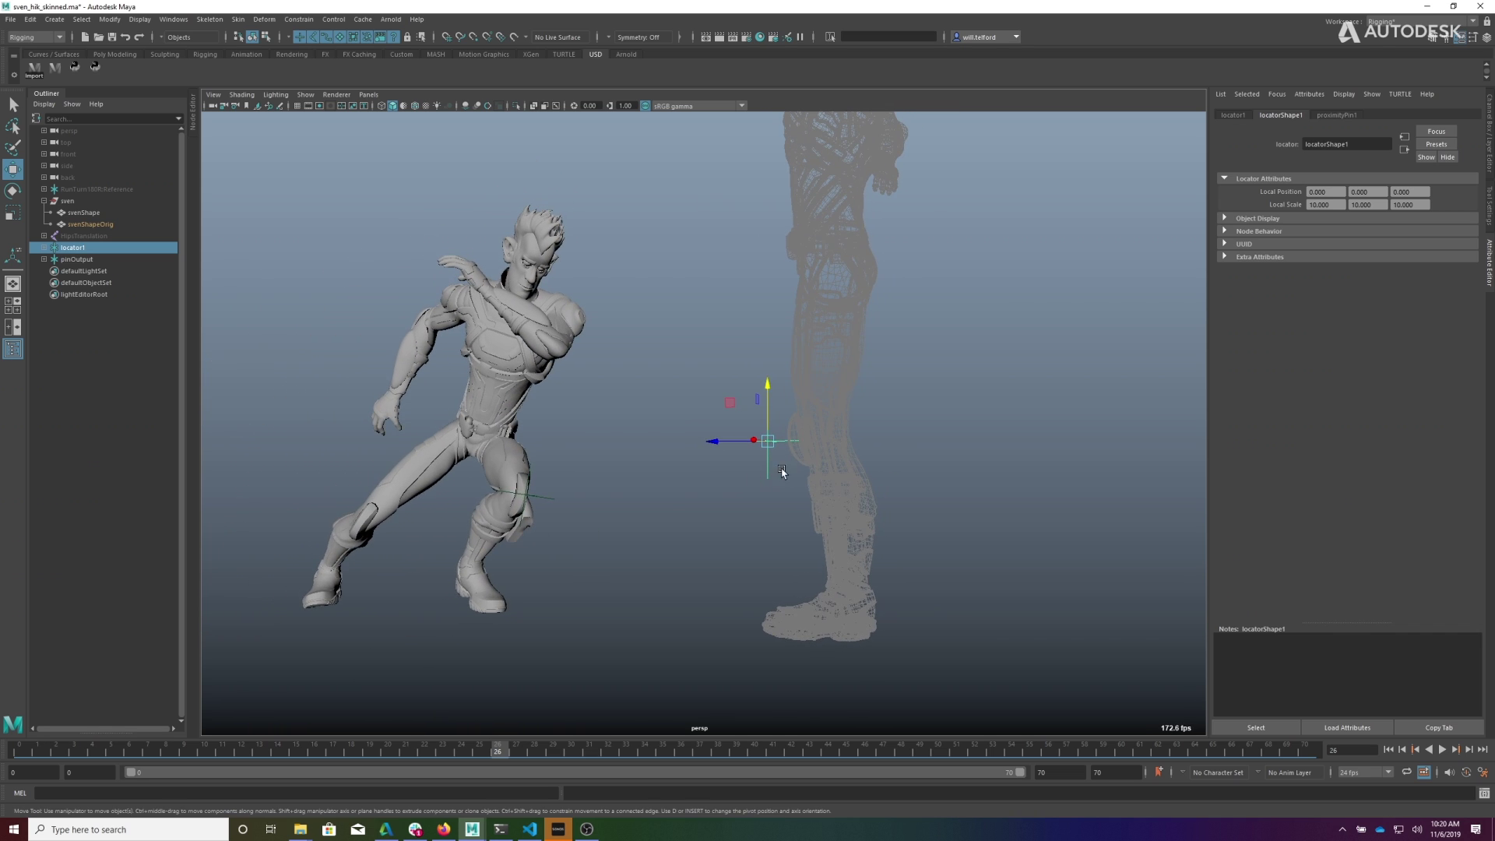
alt+drag(651, 520, 623, 447)
click(1347, 116)
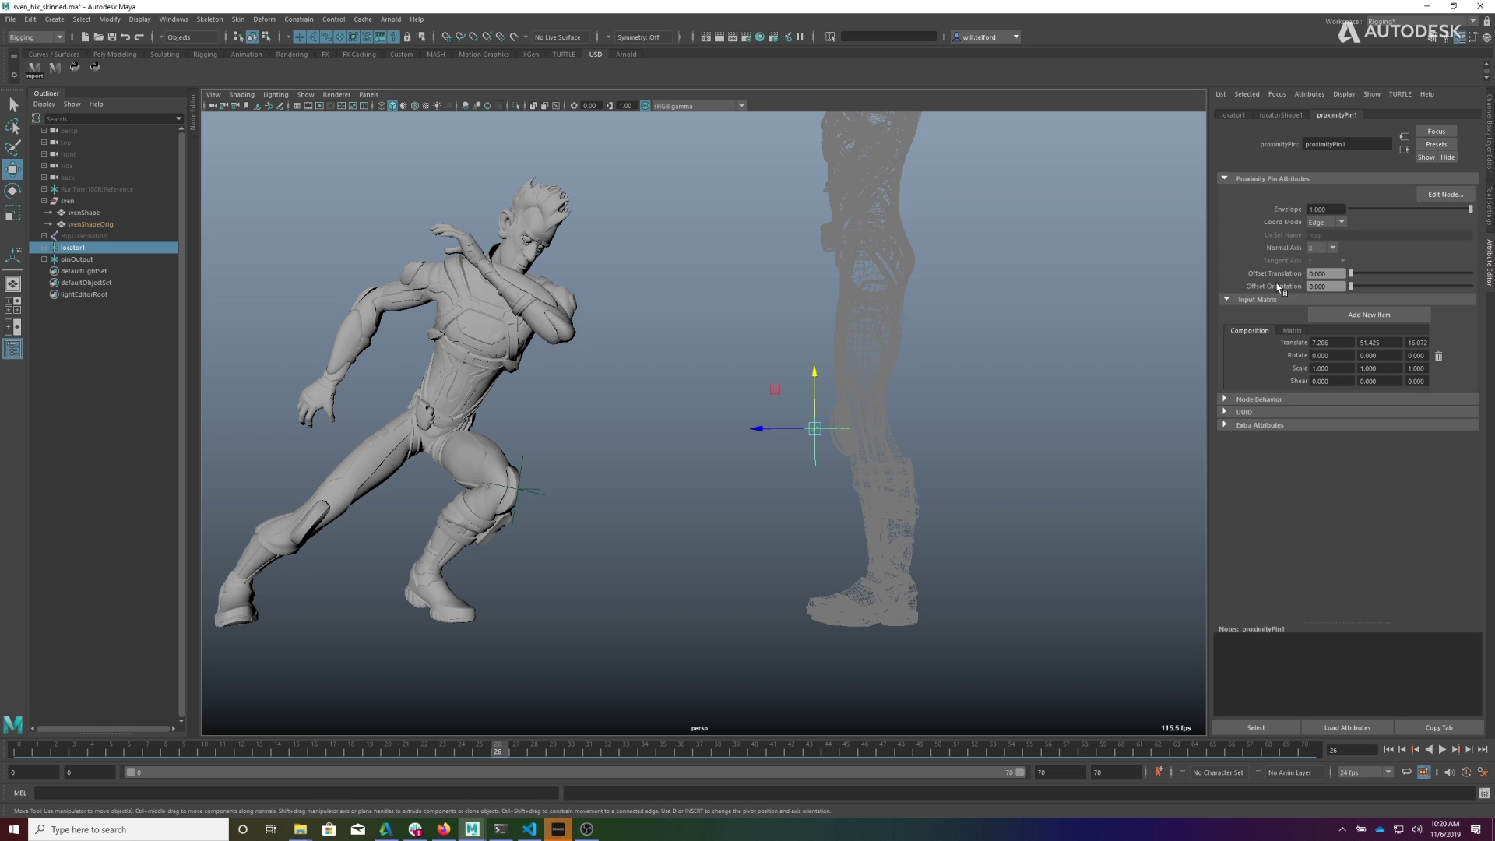
alt+drag(971, 423, 1040, 424)
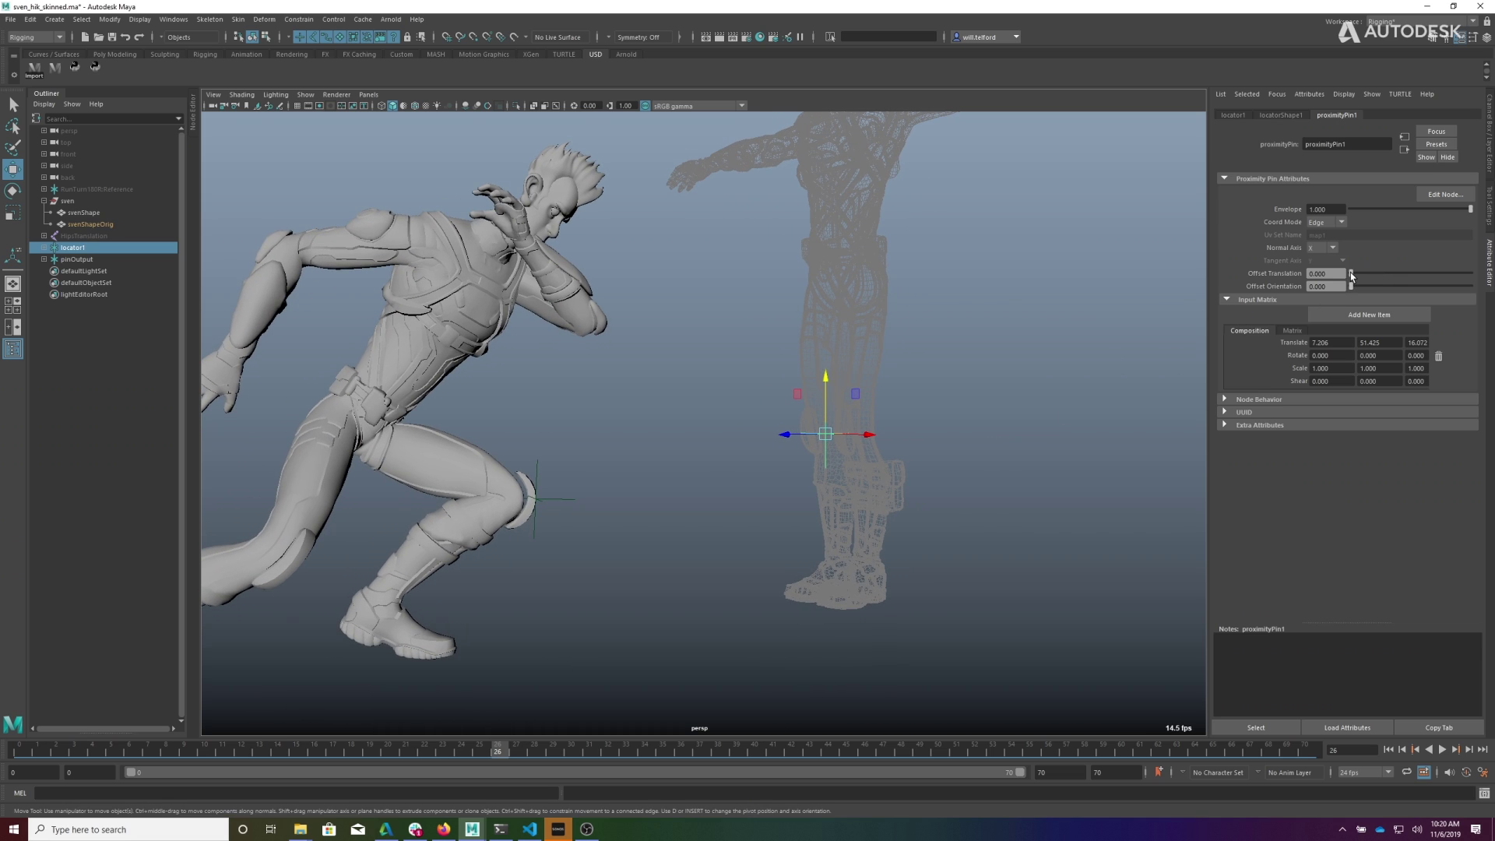
drag(1351, 276, 1489, 291)
alt+drag(561, 507, 782, 446)
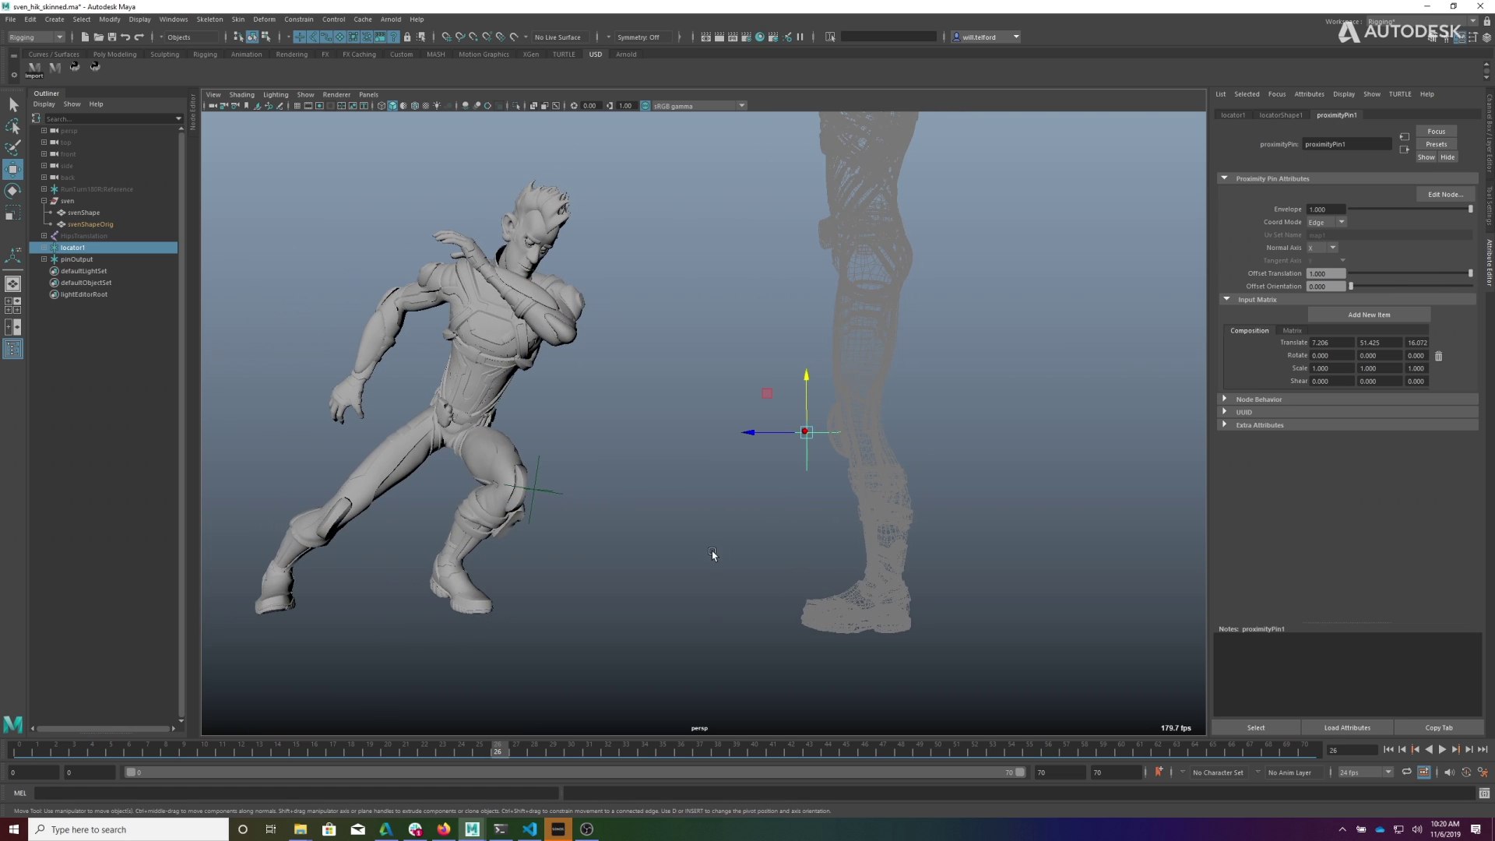
alt+right_drag(711, 555, 594, 551)
Step: Go to frame 21 and move locator1 away from the knee to about Y 50.3, Z 25.2
drag(496, 751, 406, 739)
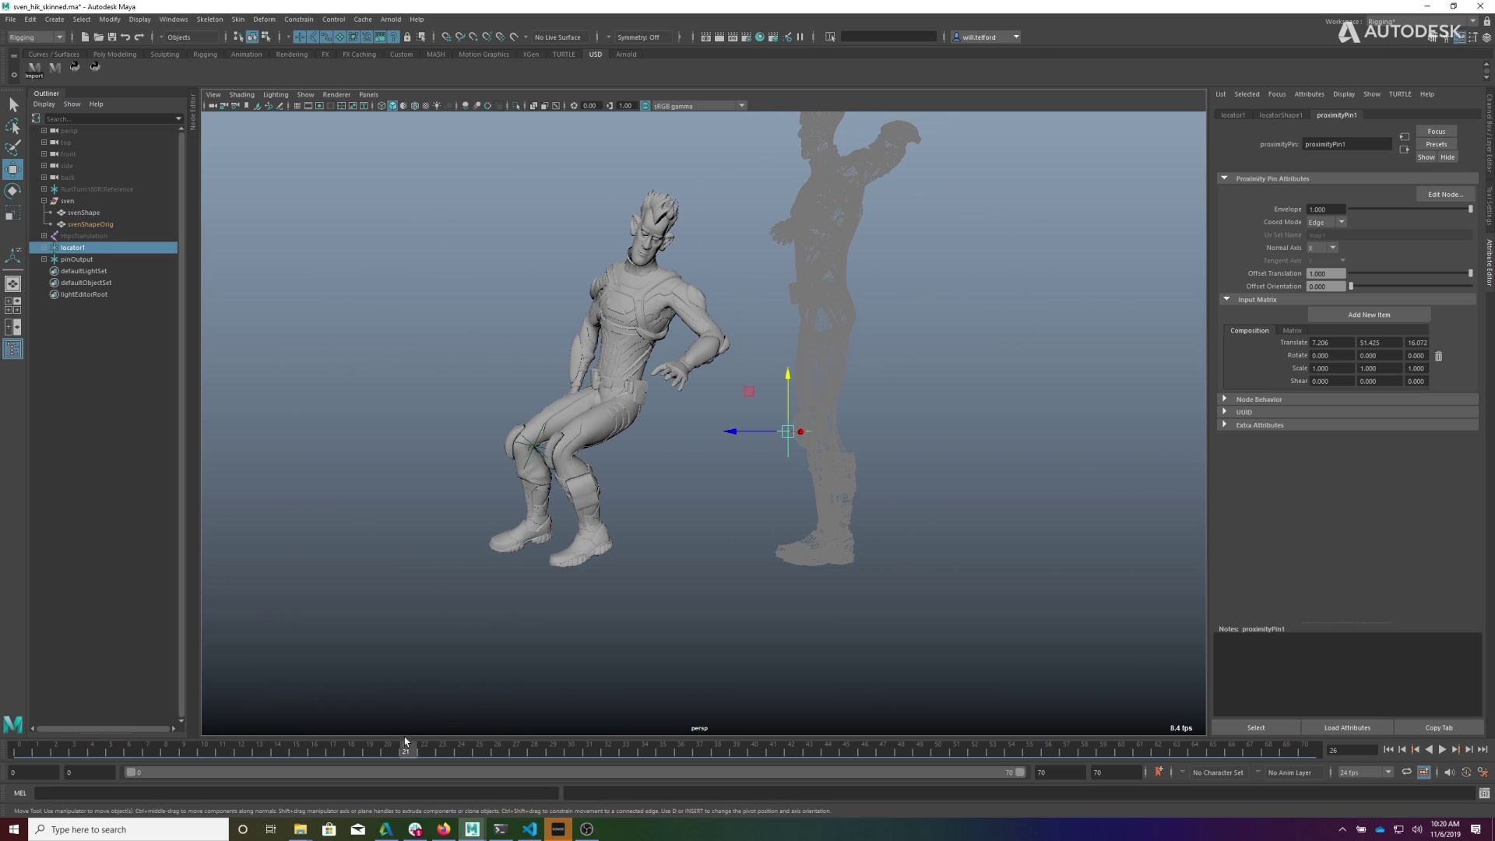
click(741, 478)
click(767, 433)
mouse_move(738, 435)
mouse_down()
mouse_move(704, 438)
mouse_move(721, 434)
mouse_up()
mouse_move(765, 380)
mouse_down()
mouse_move(785, 335)
mouse_move(785, 380)
mouse_up()
mouse_move(738, 432)
mouse_down()
mouse_move(703, 437)
mouse_move(725, 438)
mouse_up()
mouse_move(759, 377)
mouse_down()
mouse_move(764, 427)
mouse_move(774, 376)
mouse_up()
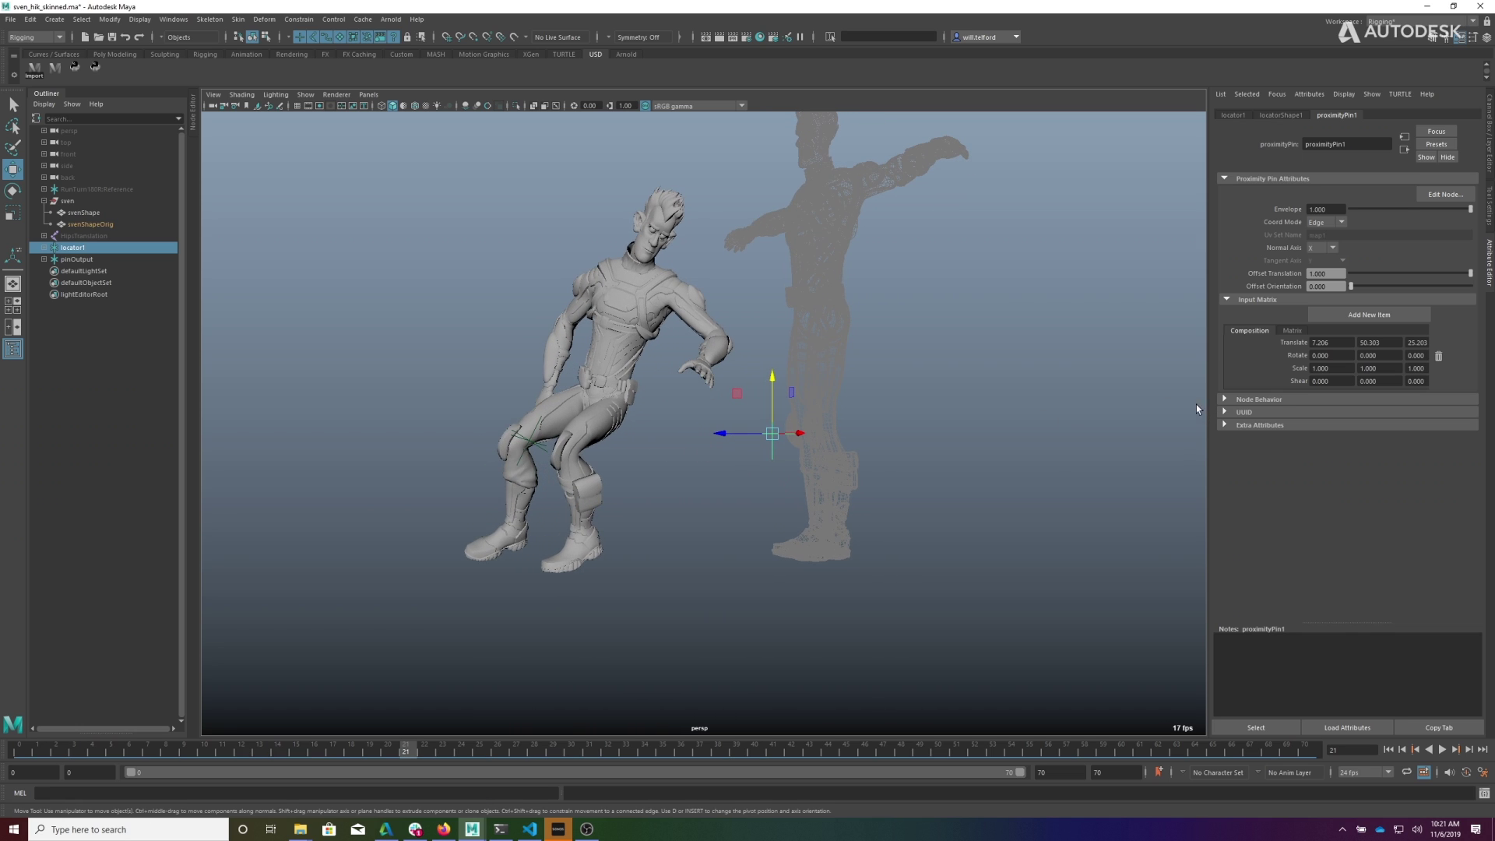
Step: Display the local rotation axes of locator1 and pinOutput and compare their orientations
alt+drag(1005, 405, 823, 393)
ctrl+click(86, 259)
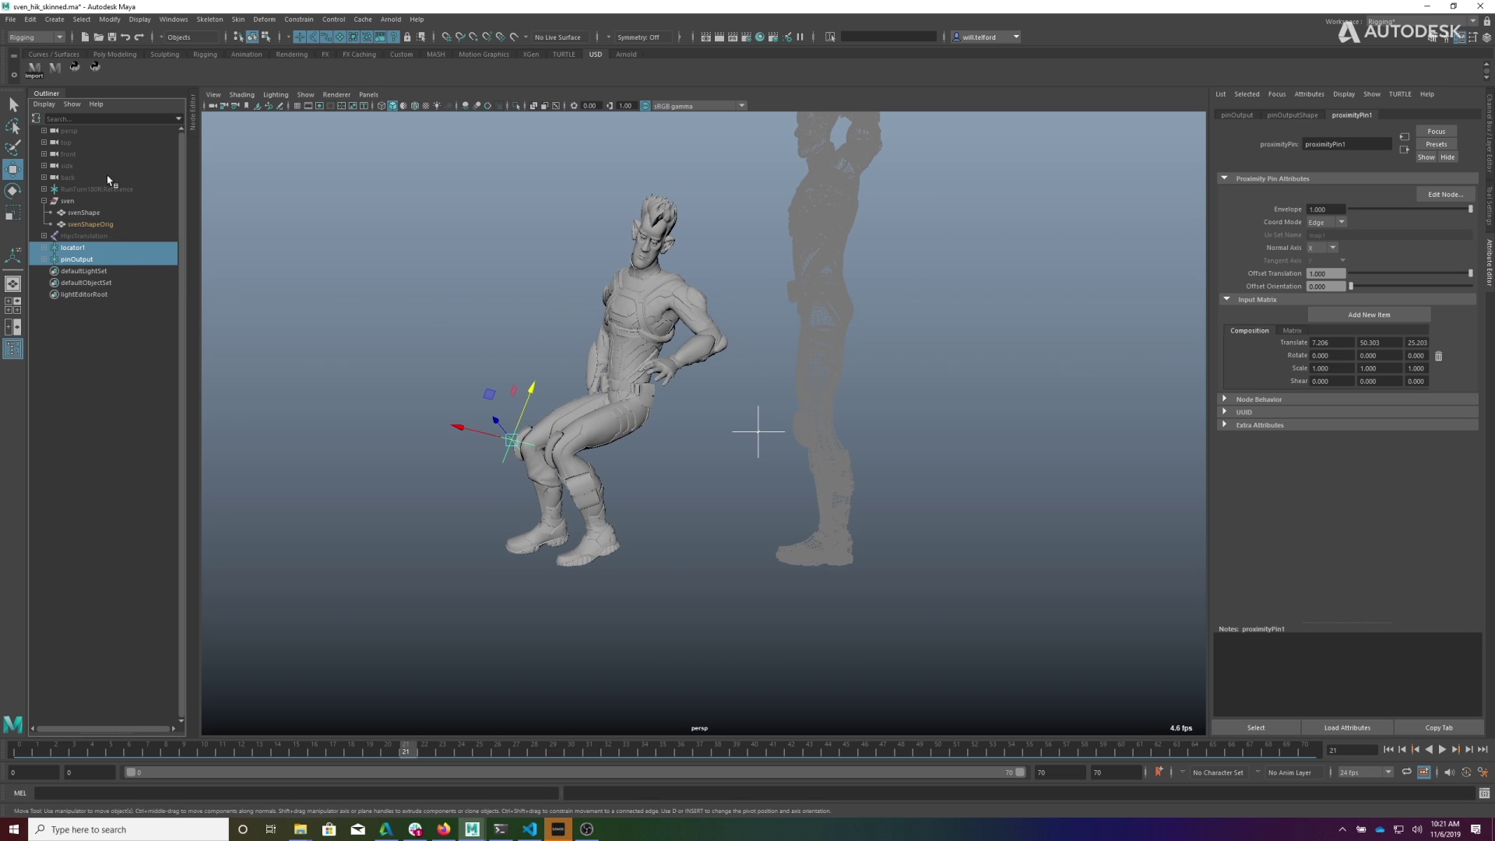
click(140, 19)
mouse_move(266, 156)
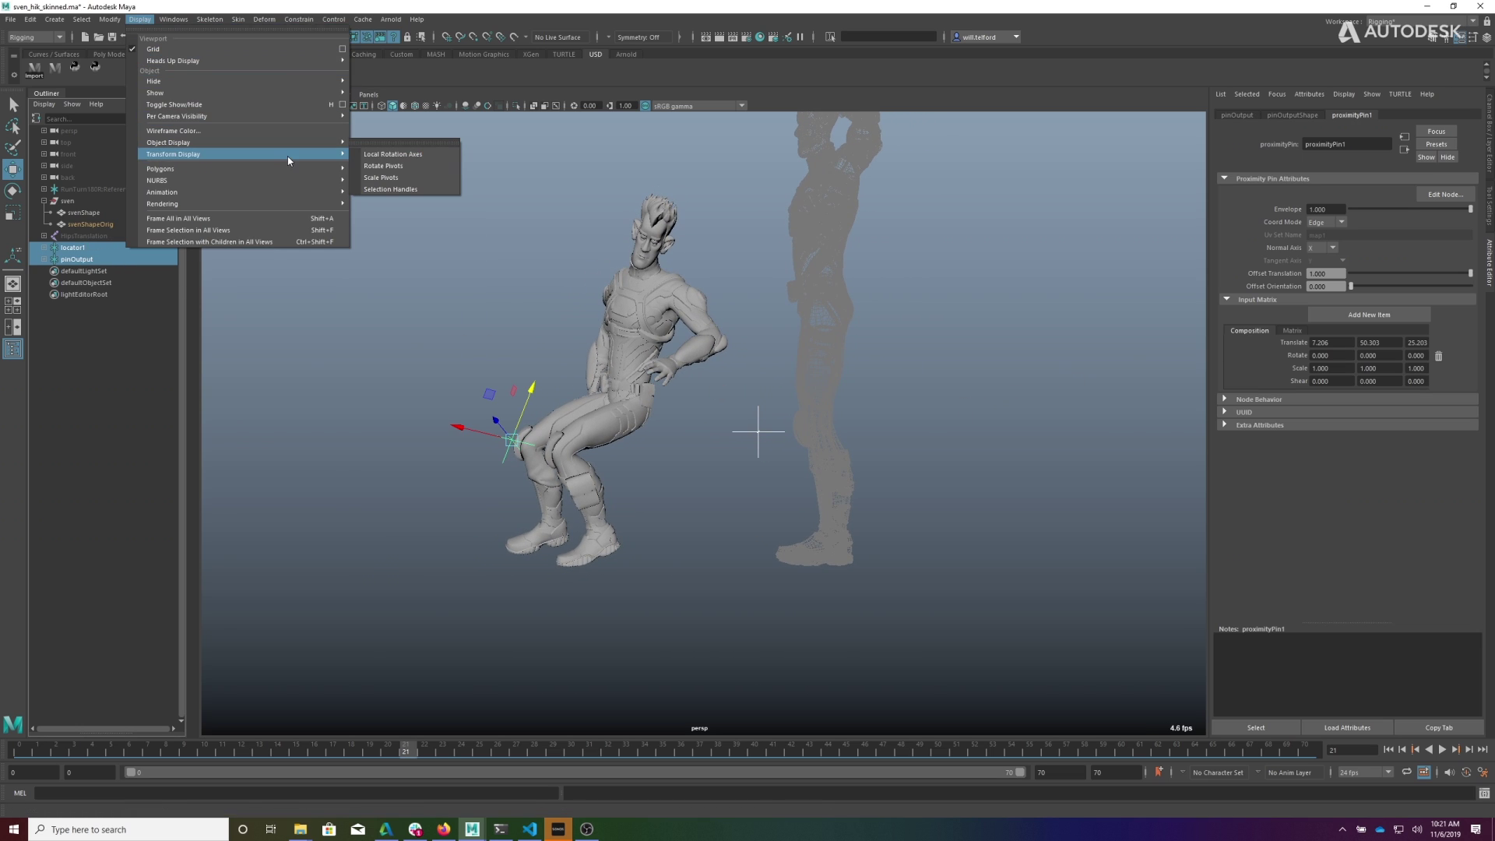
click(421, 160)
click(654, 561)
alt+drag(730, 433, 575, 456)
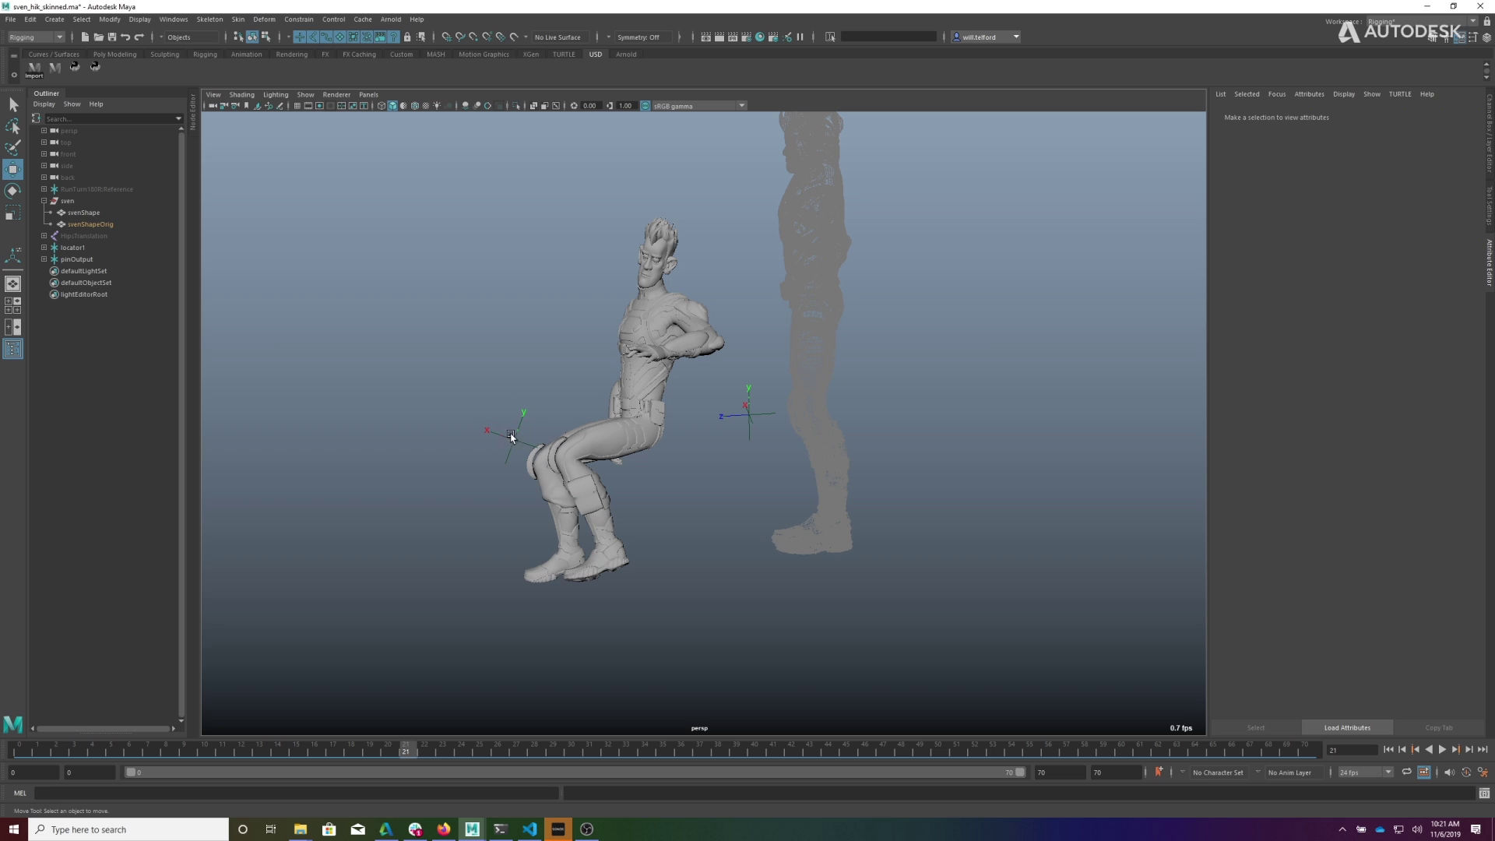
Step: Set proximityPin1's Offset Orientation to 1.000
click(76, 259)
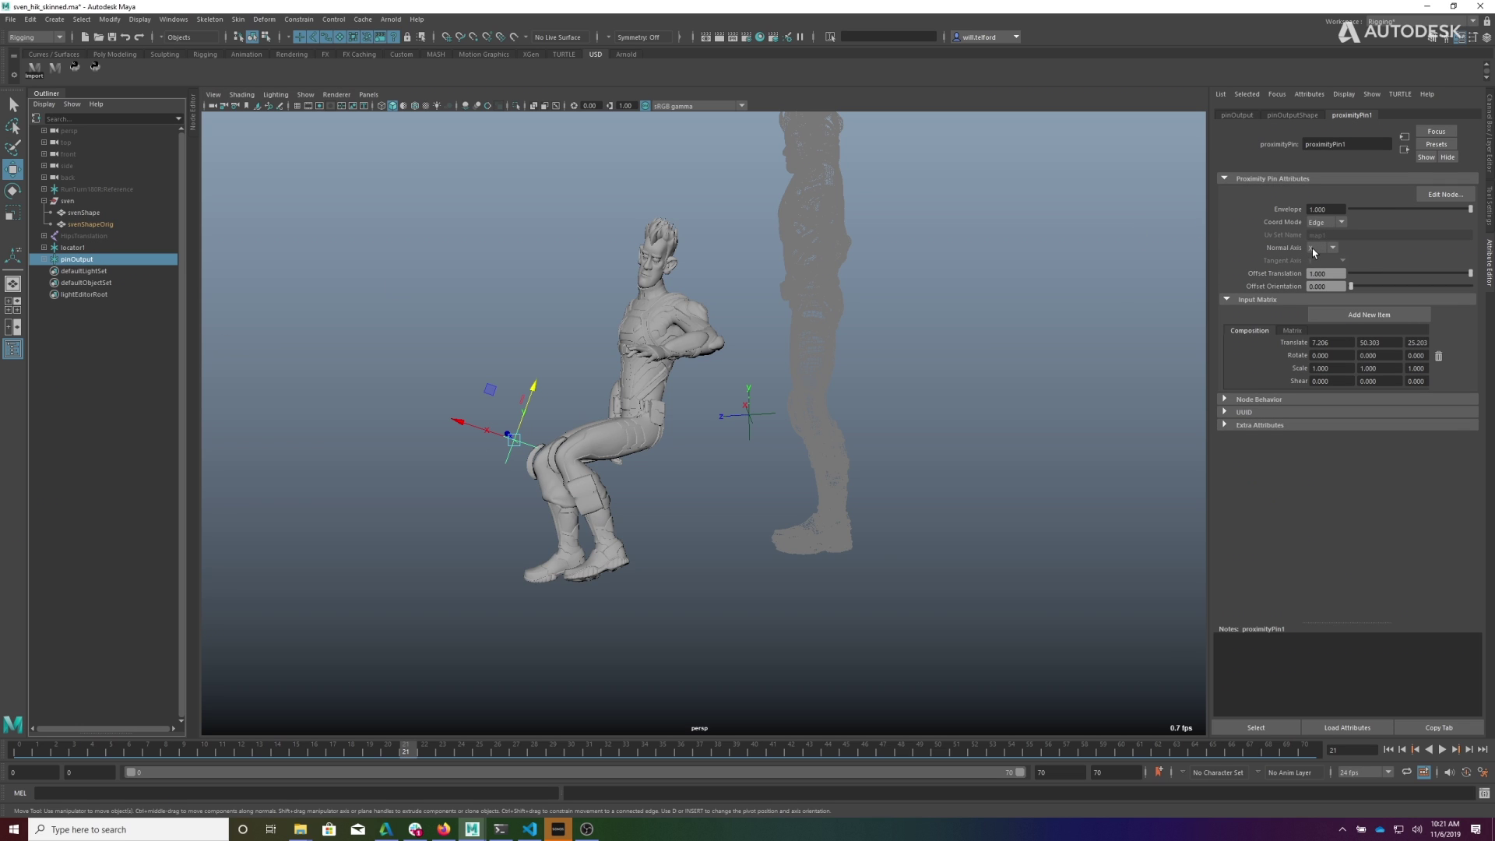
alt+drag(758, 406, 837, 440)
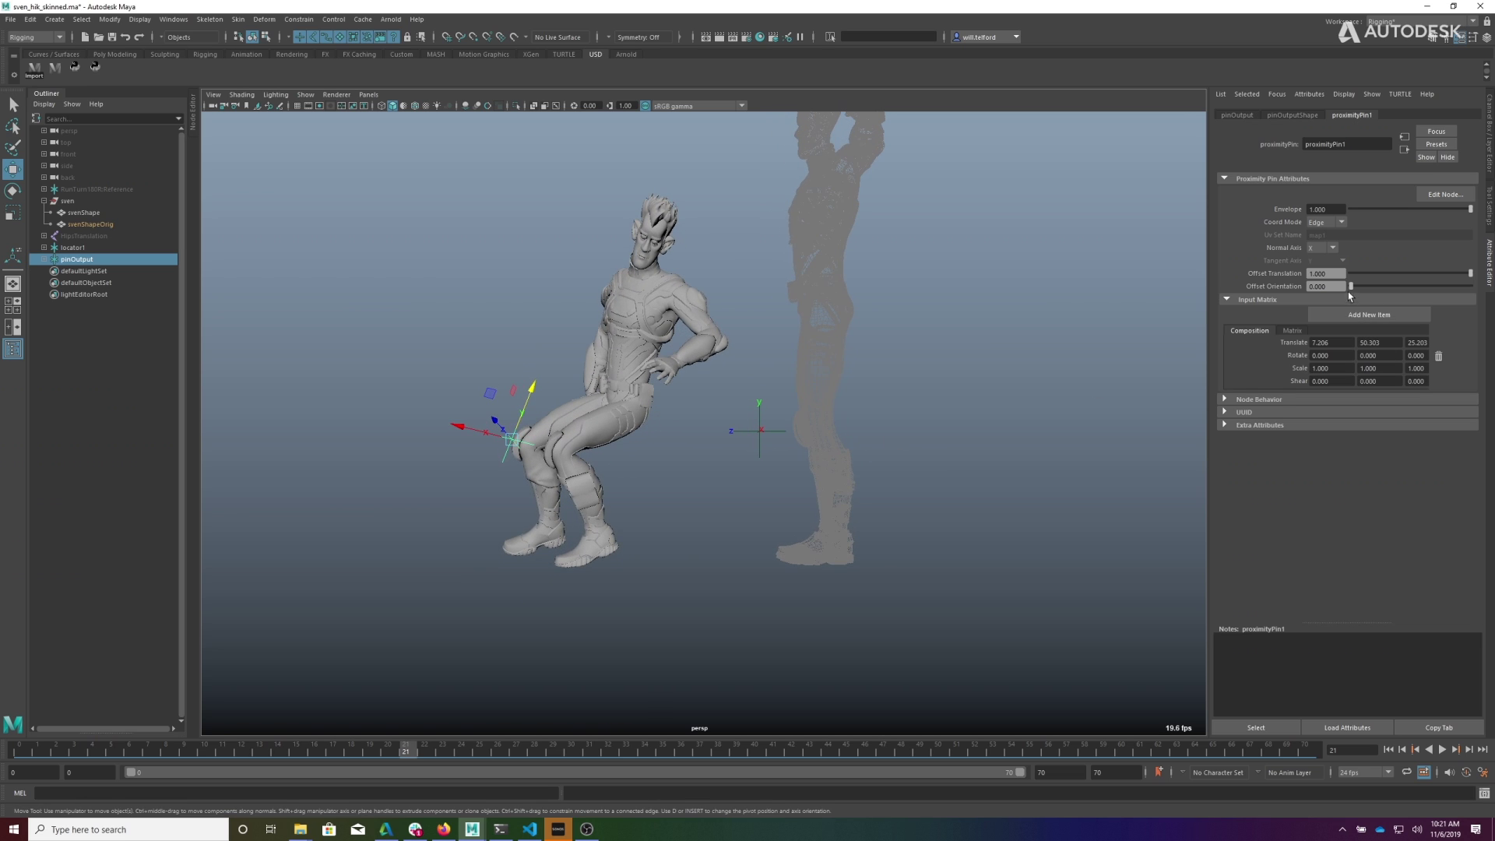
drag(1352, 287, 1476, 298)
Step: Rotate locator1 to about 0.9, -42.2 and -6.9 degrees in X, Y and Z
mouse_move(736, 469)
alt+mouse_down()
mouse_move(738, 484)
mouse_move(744, 465)
alt+mouse_up()
click(750, 466)
key(e)
drag(743, 409, 711, 470)
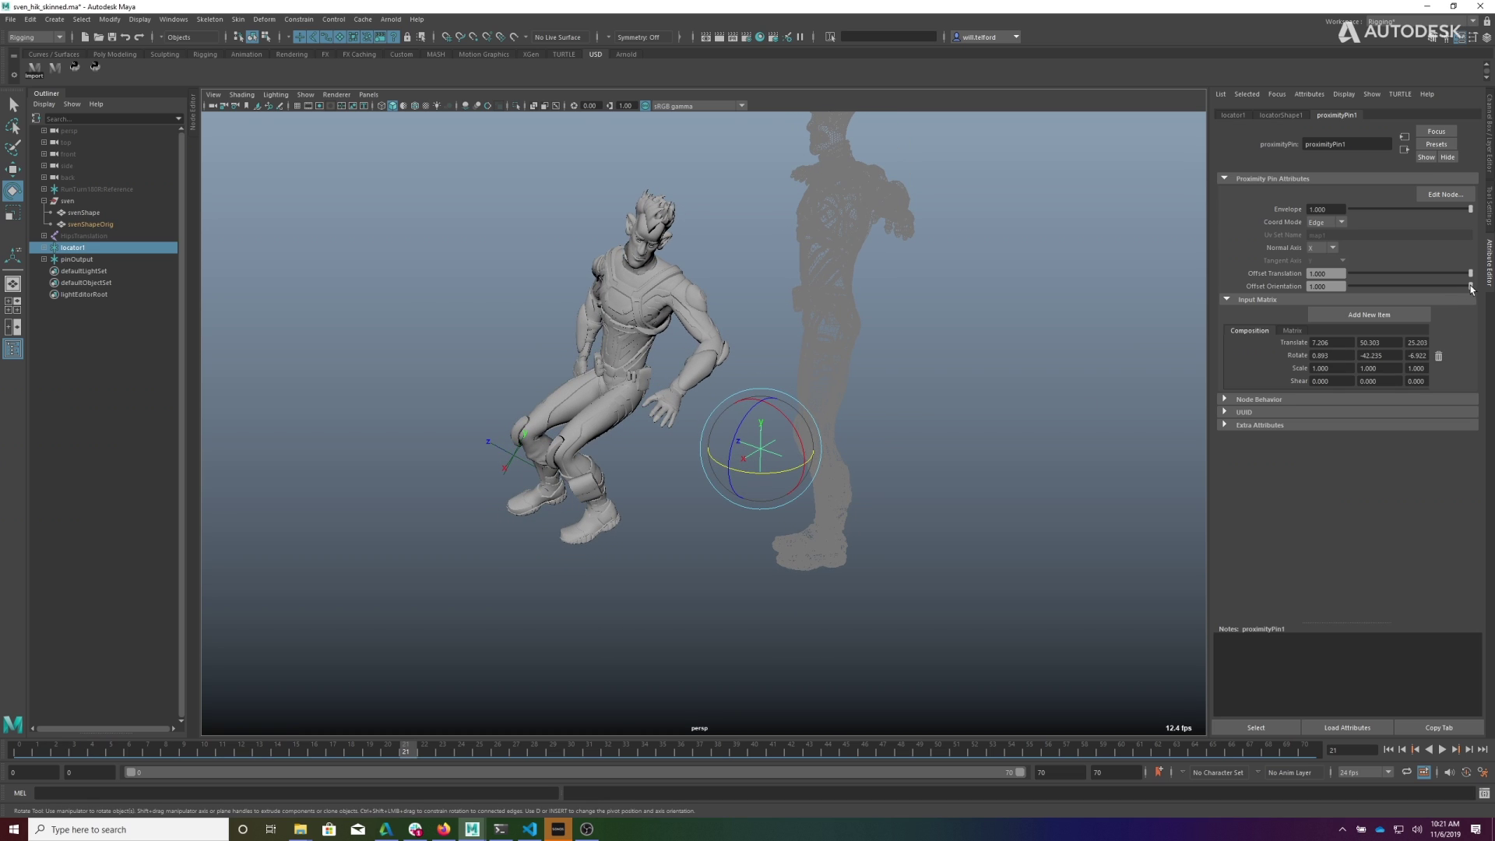
Step: Try an Offset Orientation of 0.000 on proximityPin1 and undo that change
drag(1469, 286, 1350, 282)
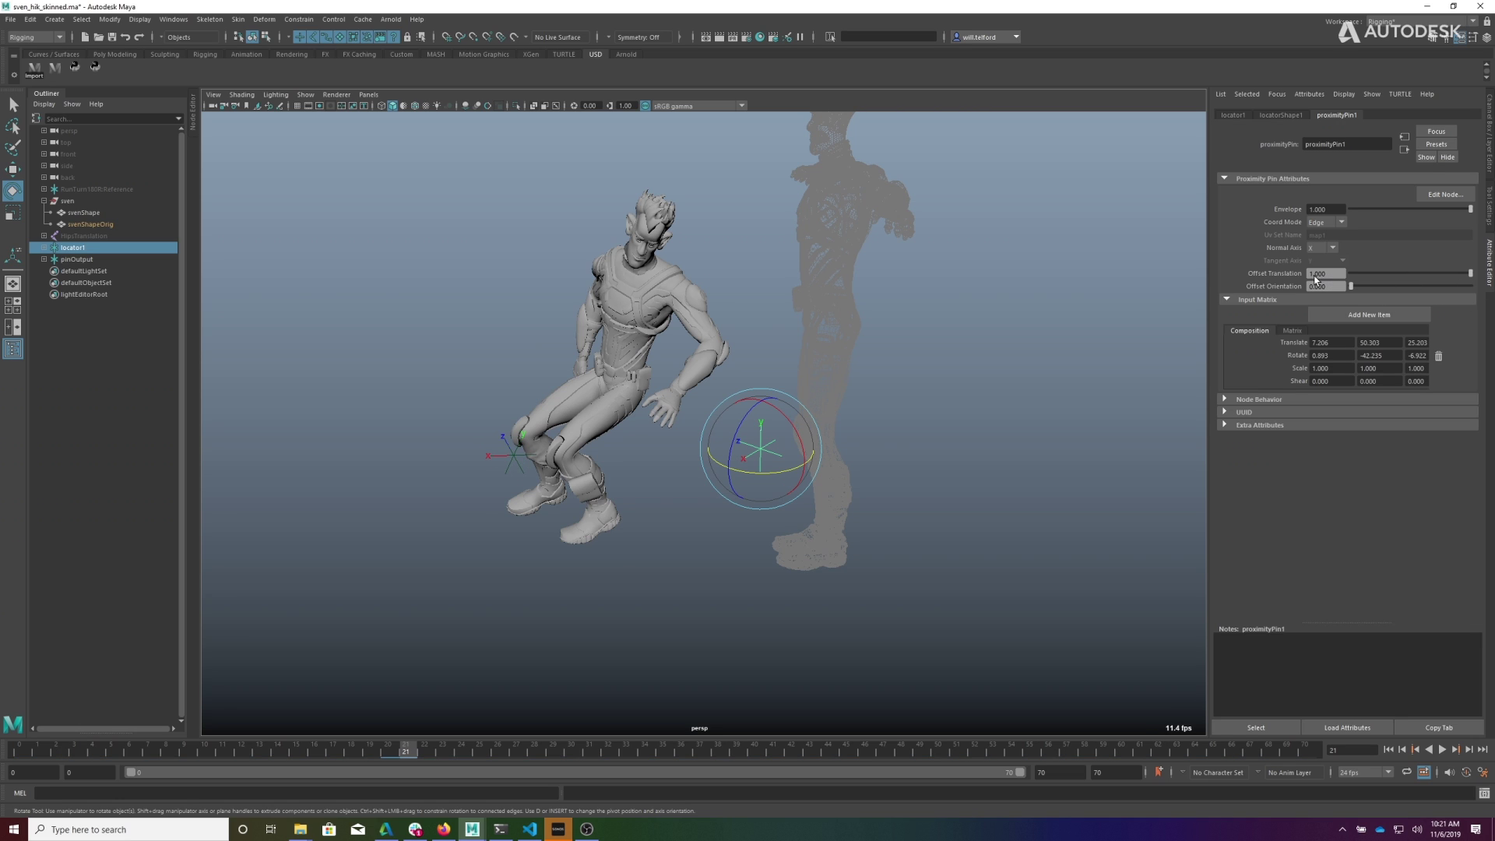
key(ctrl+z)
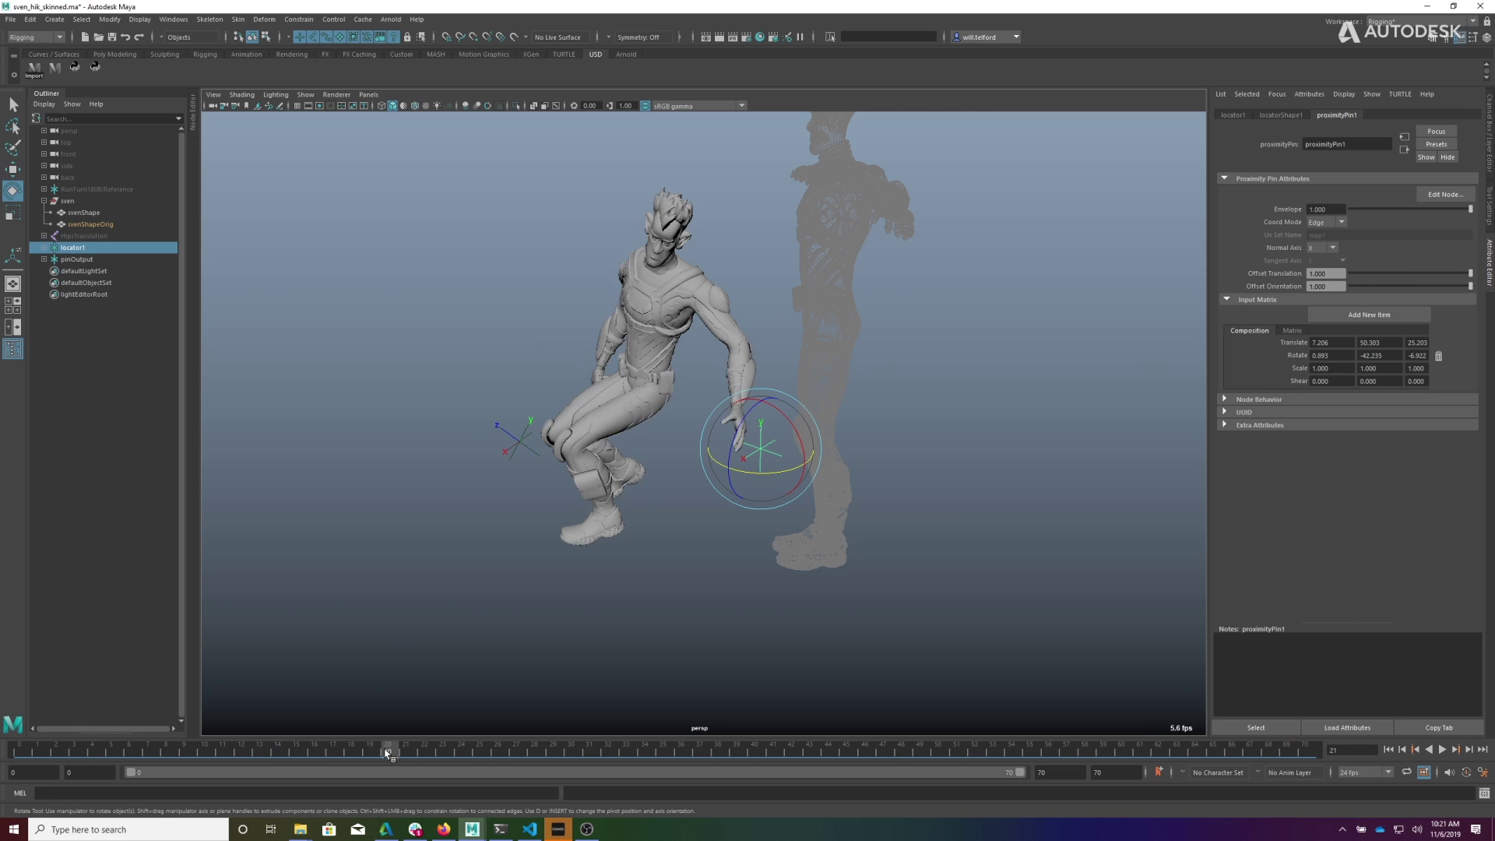
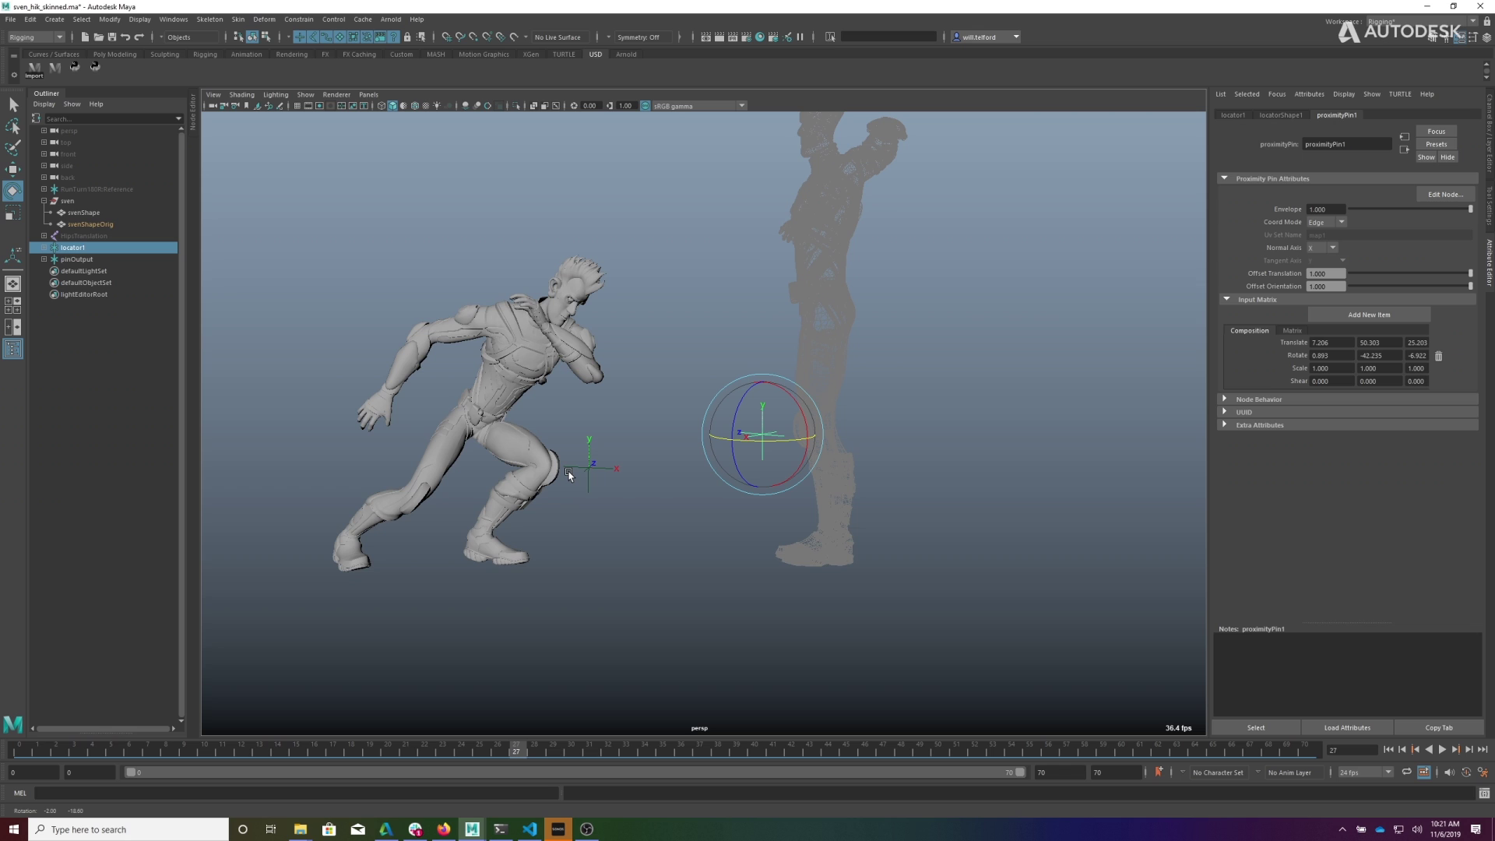
Step: Delete the pinOutput locator created by the previous Proximity Pin
click(688, 367)
alt+drag(700, 351, 743, 404)
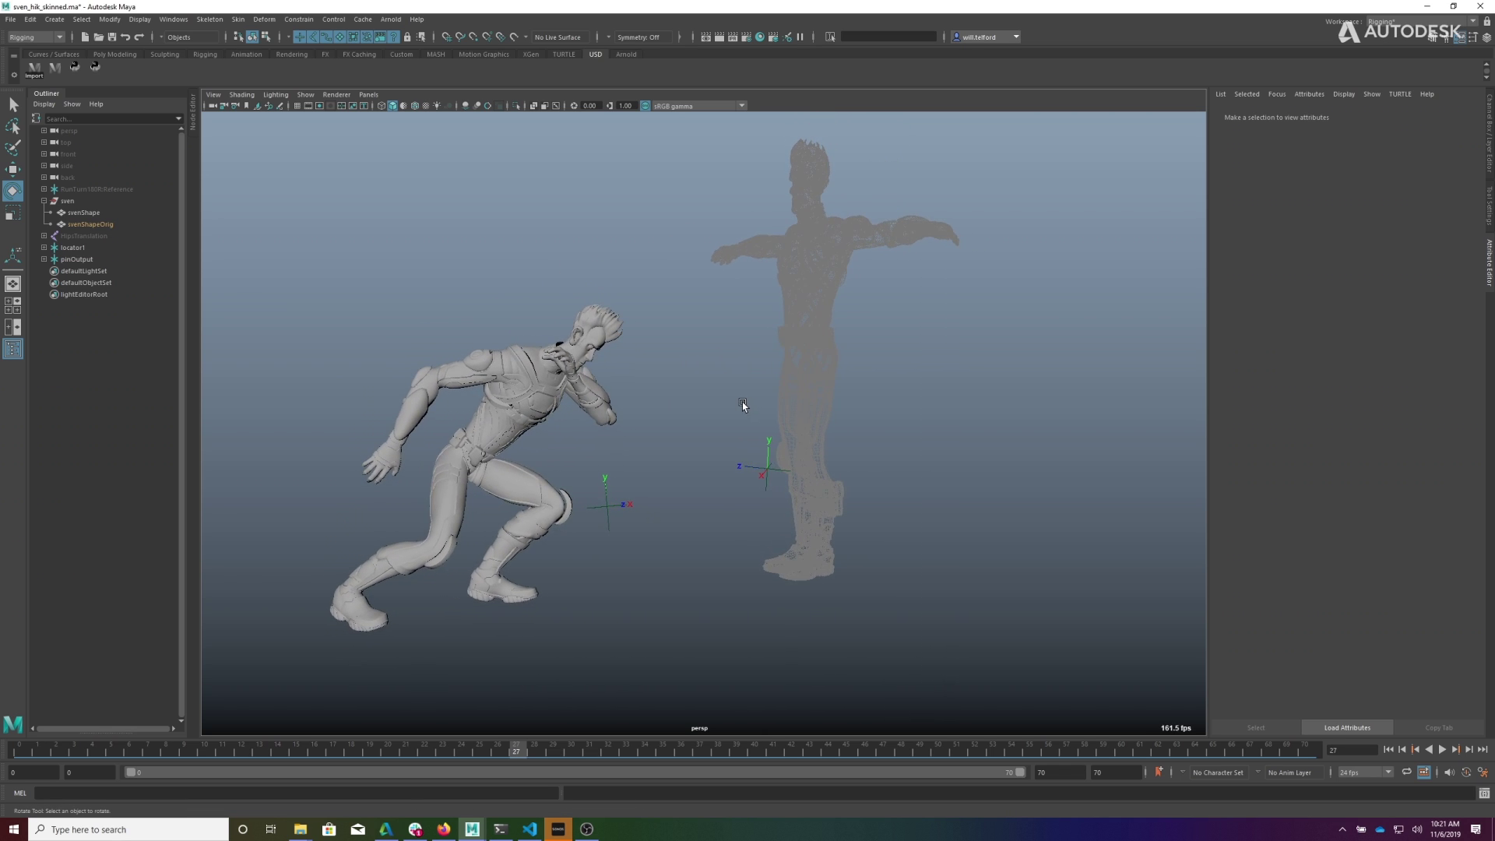
click(76, 260)
key(Delete)
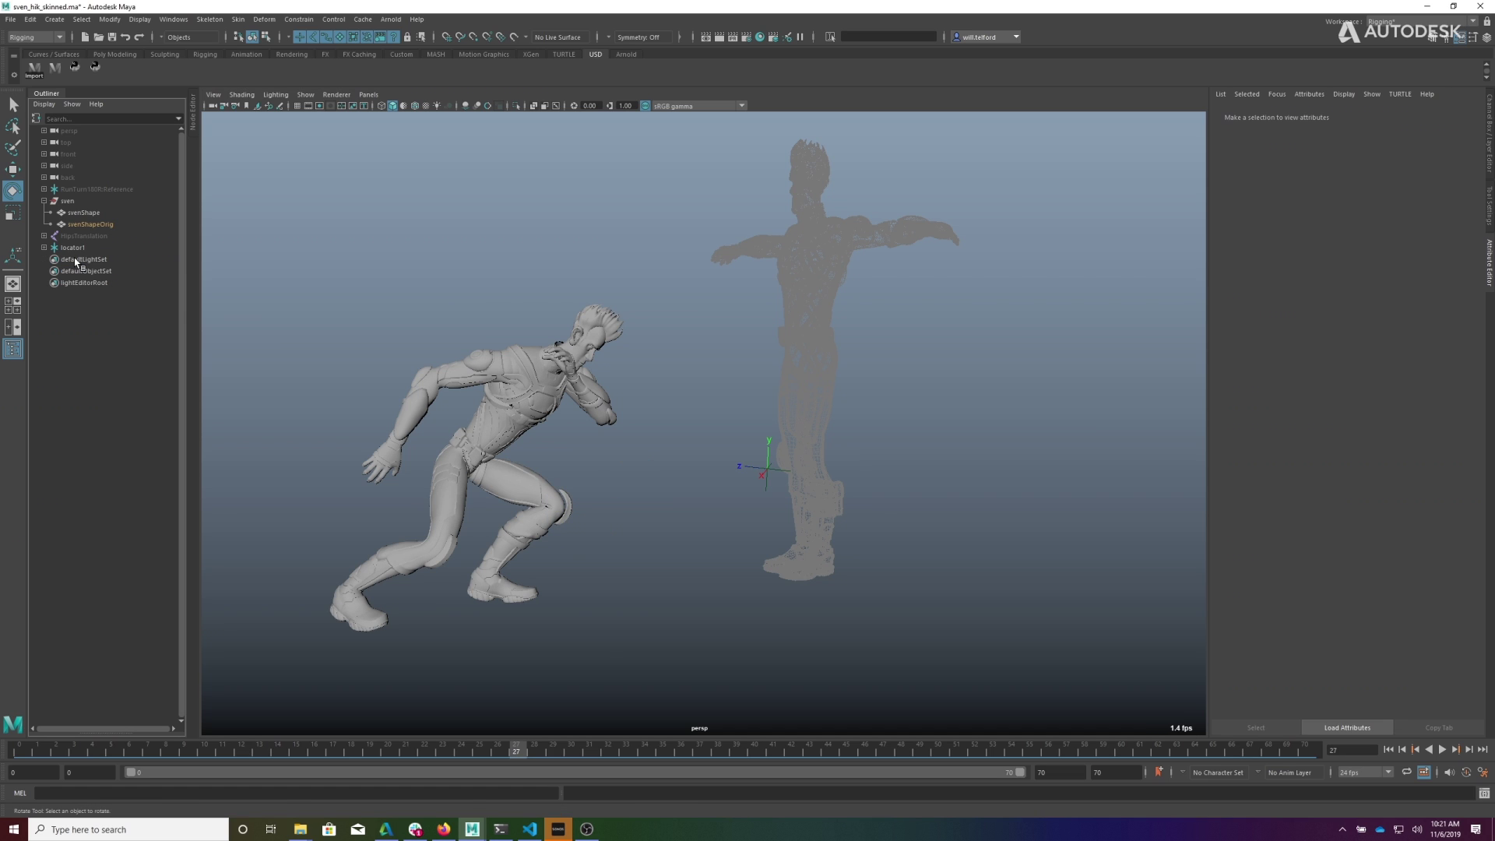
Step: Reset locator1's rotation to 0 in X, Y and Z
click(777, 488)
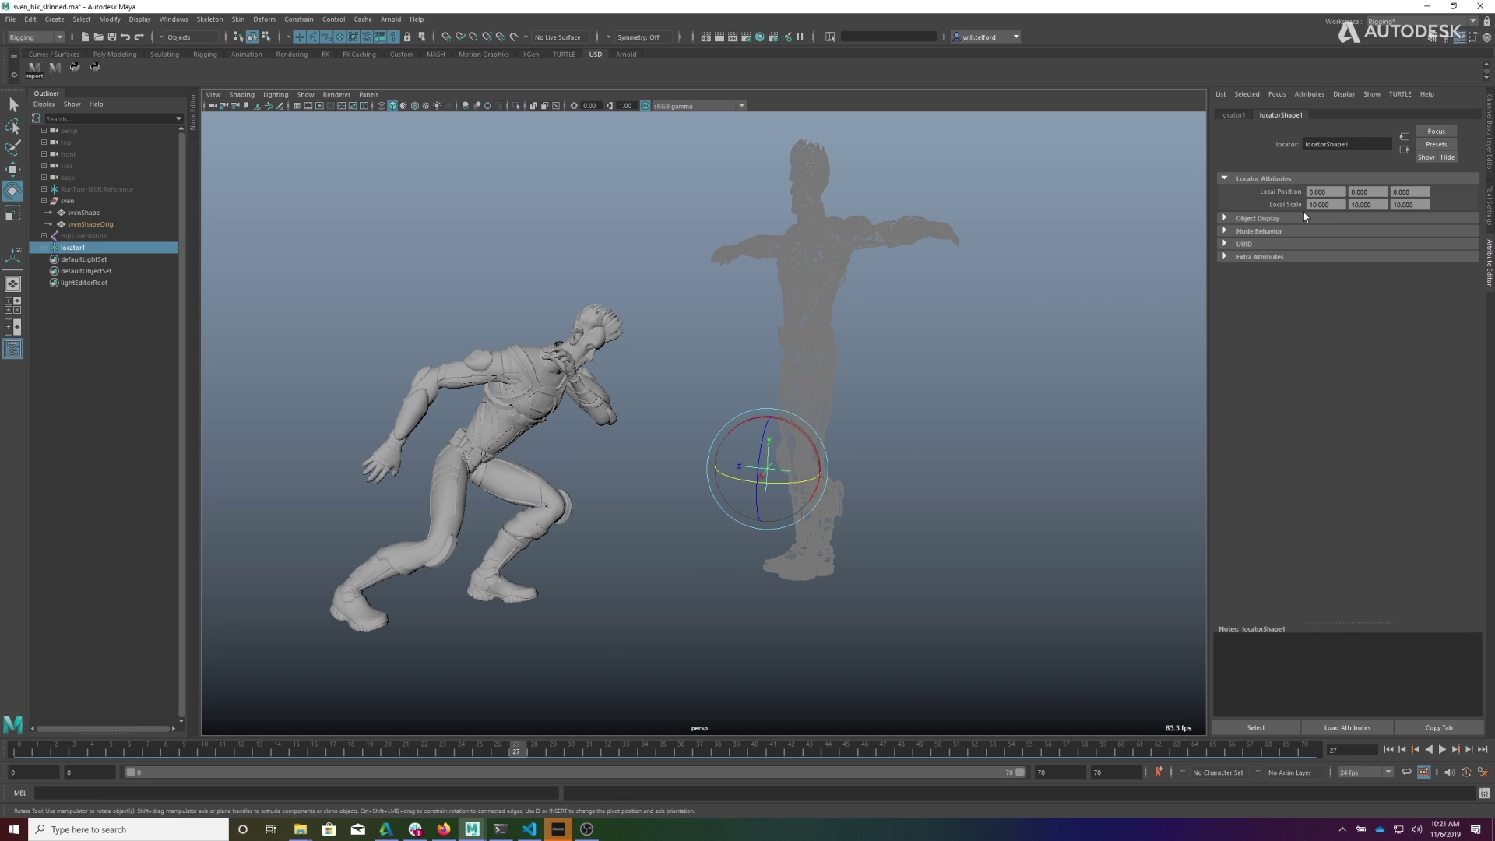
click(1232, 115)
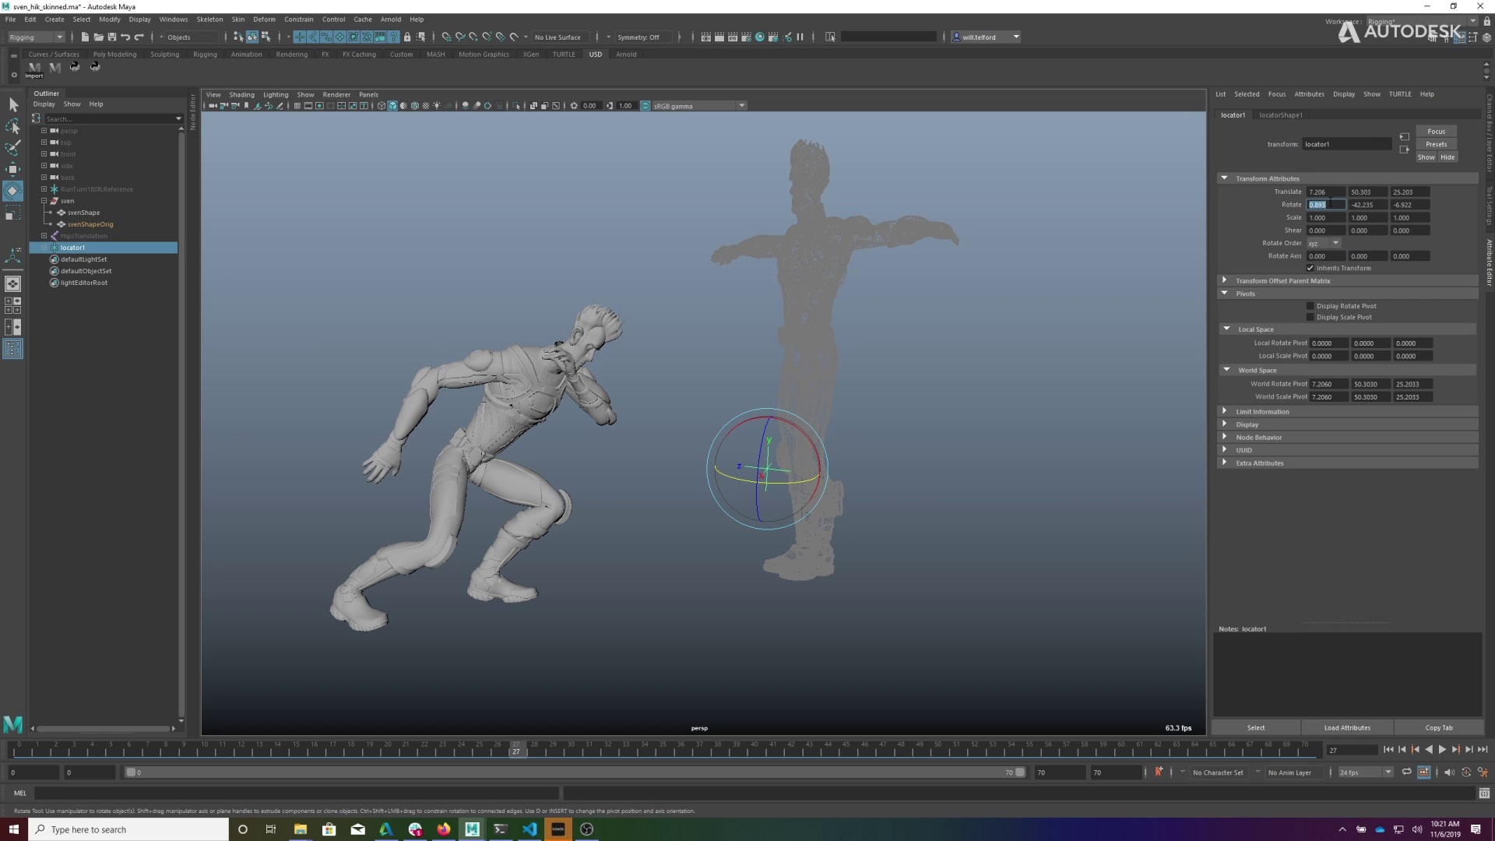
text(0)
key(Tab)
text(0)
key(Tab)
text(0)
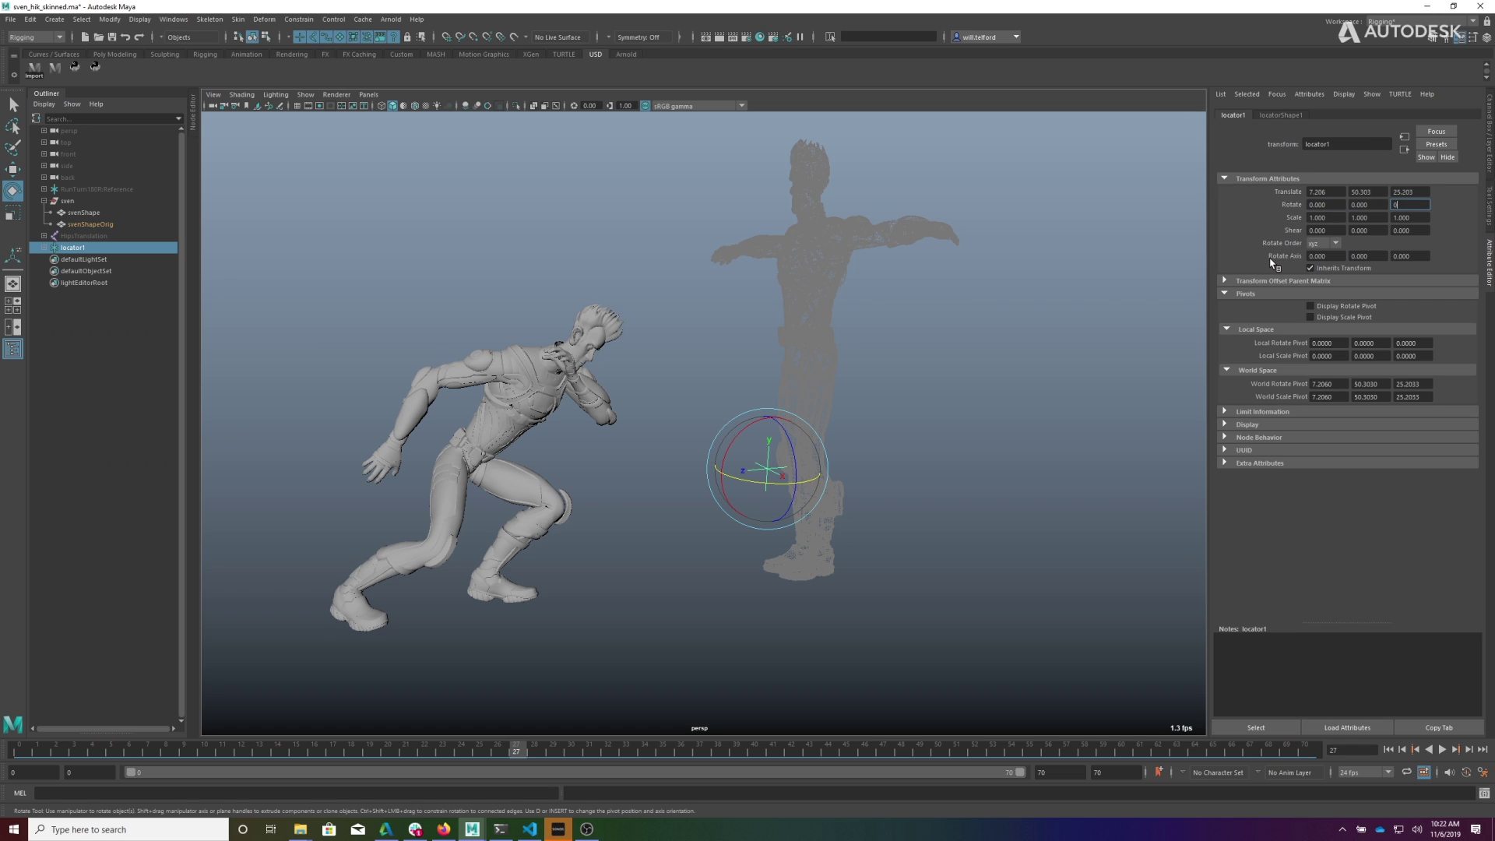
key(Tab)
Step: Duplicate locator1 three times in place
click(81, 248)
key(ctrl+d)
key(ctrl+d)
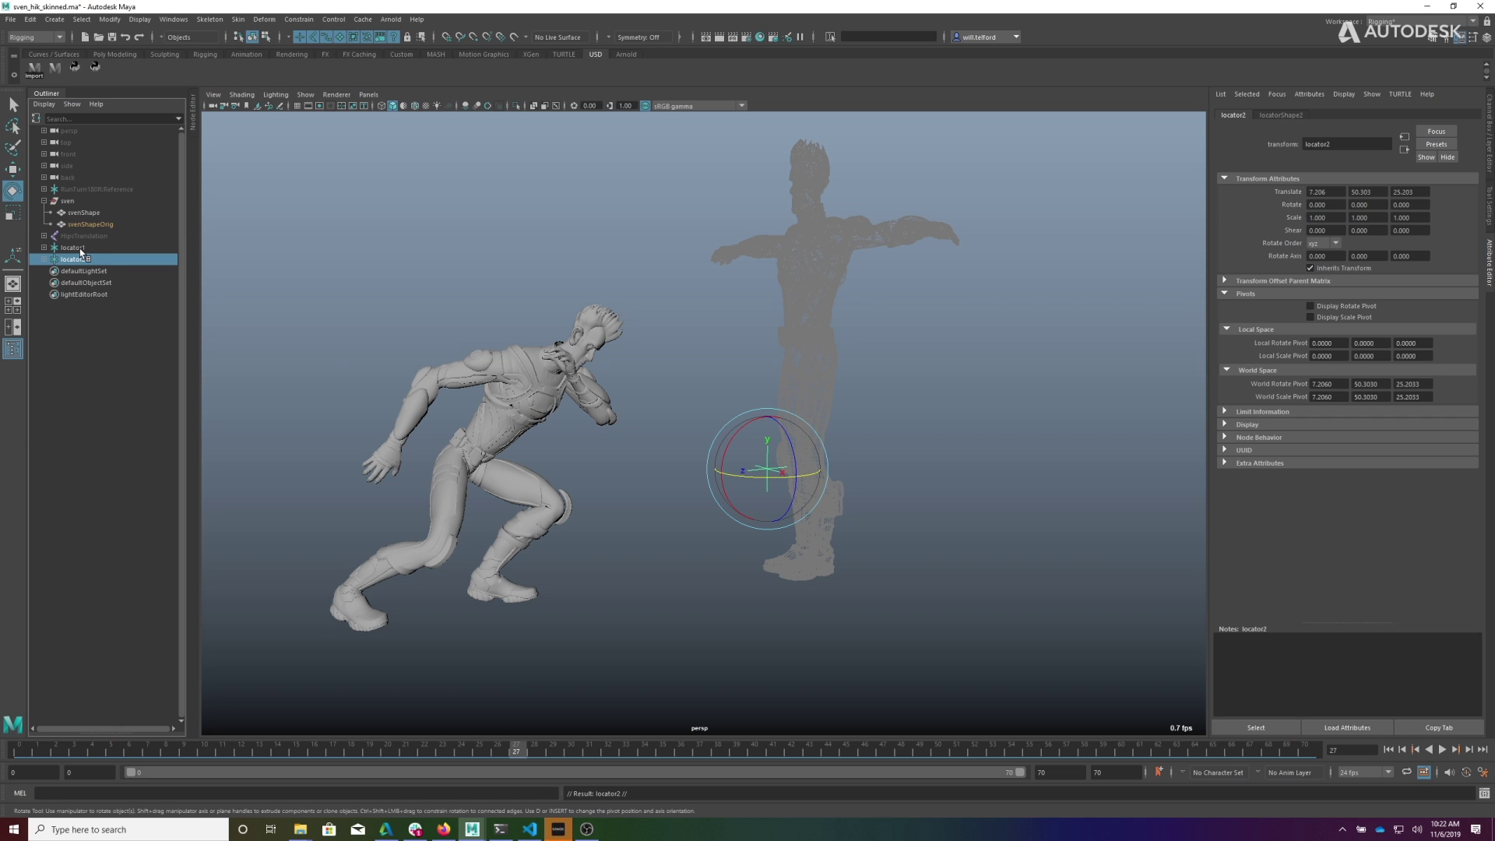
key(ctrl+d)
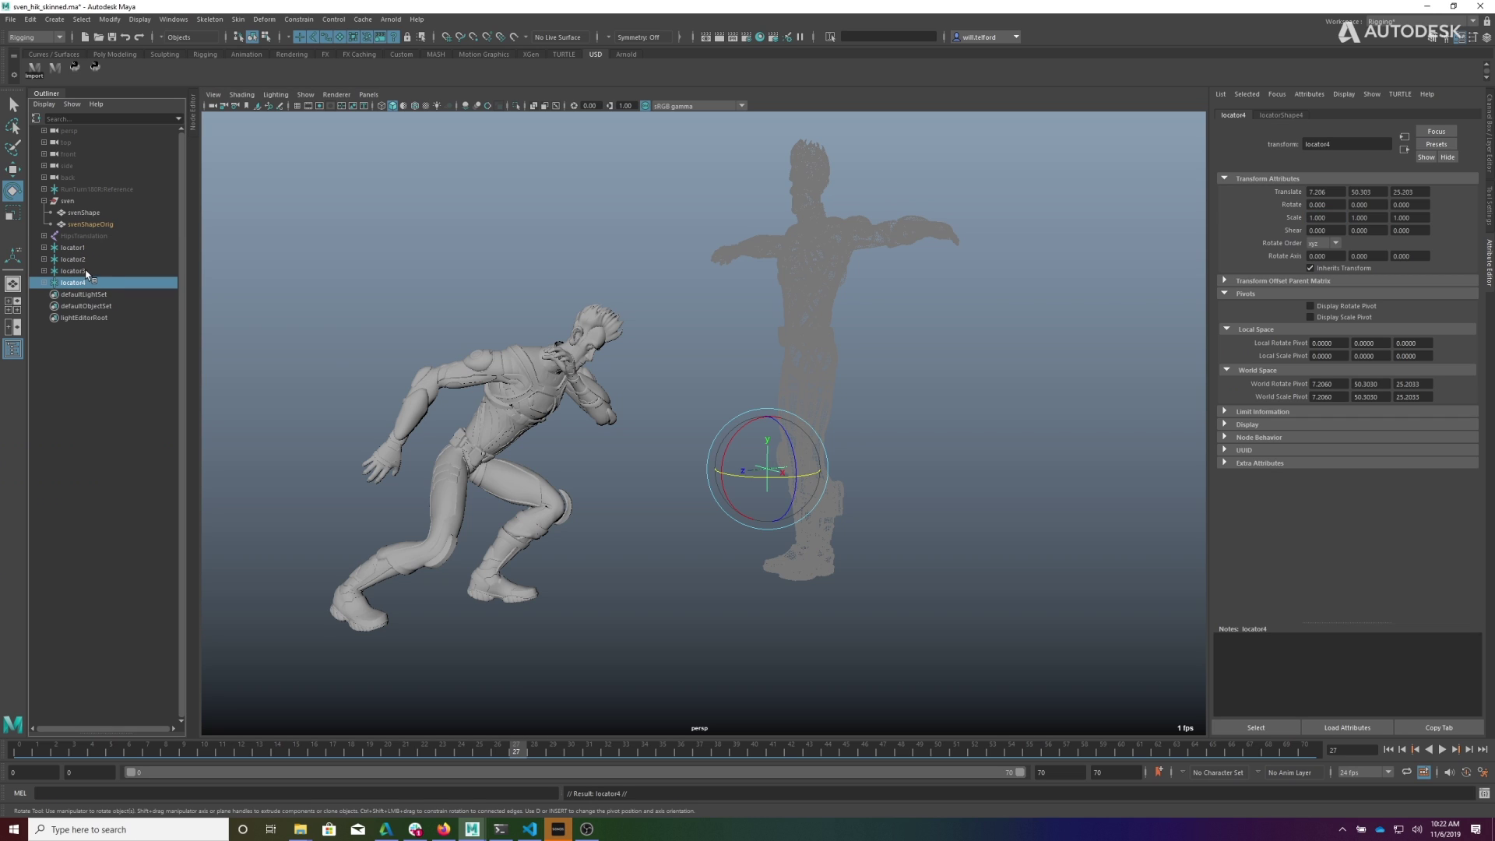
Step: Move locator2, locator3 and locator4 up to Translate Y values of about 63, 80.8 and 102.3, stacking them above locator1
click(82, 259)
key(w)
drag(770, 410, 768, 344)
click(77, 270)
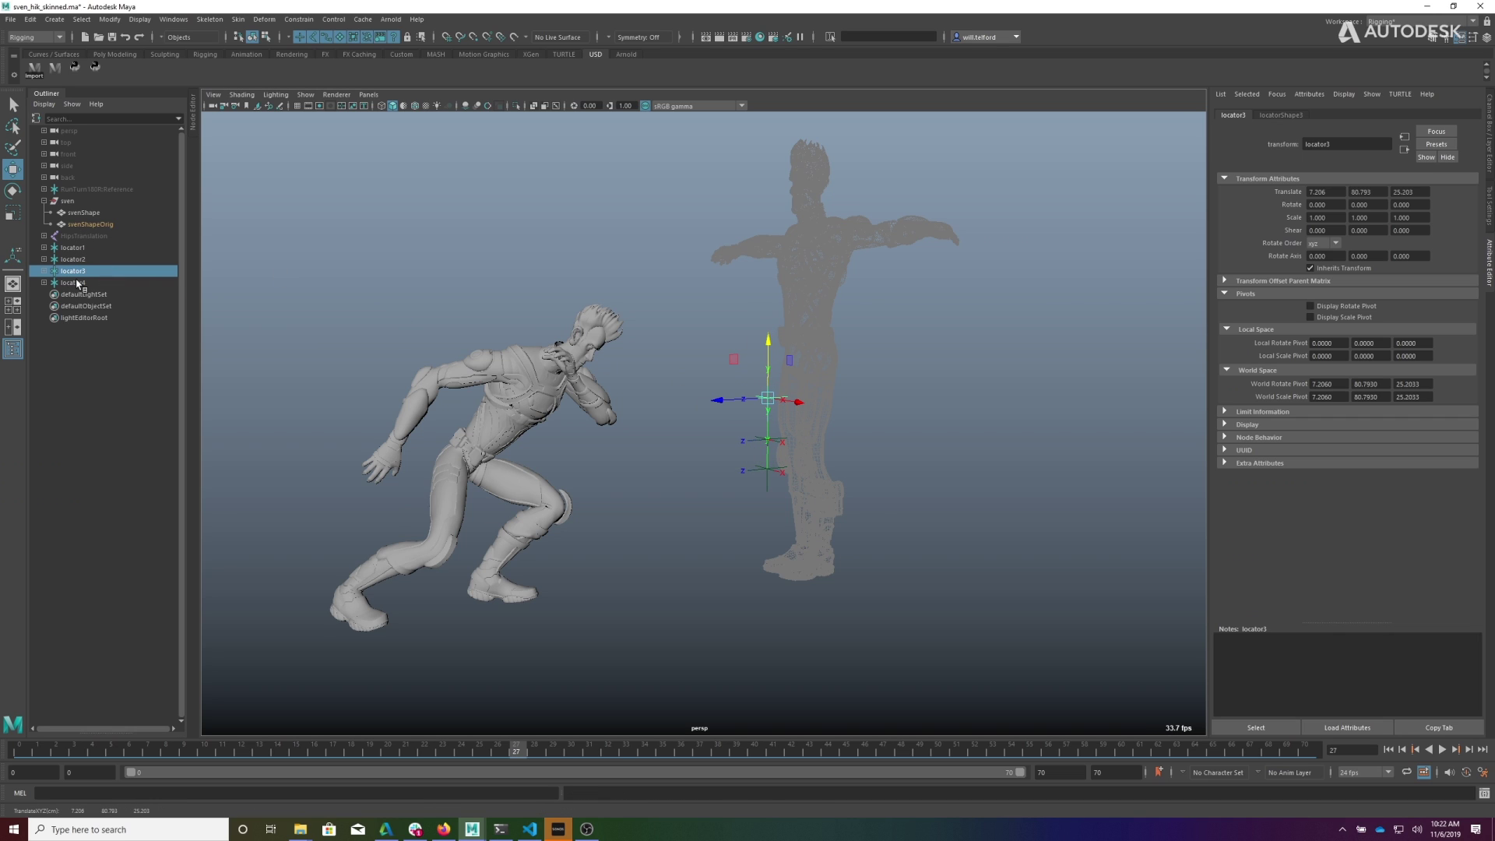
click(74, 282)
drag(764, 409, 772, 296)
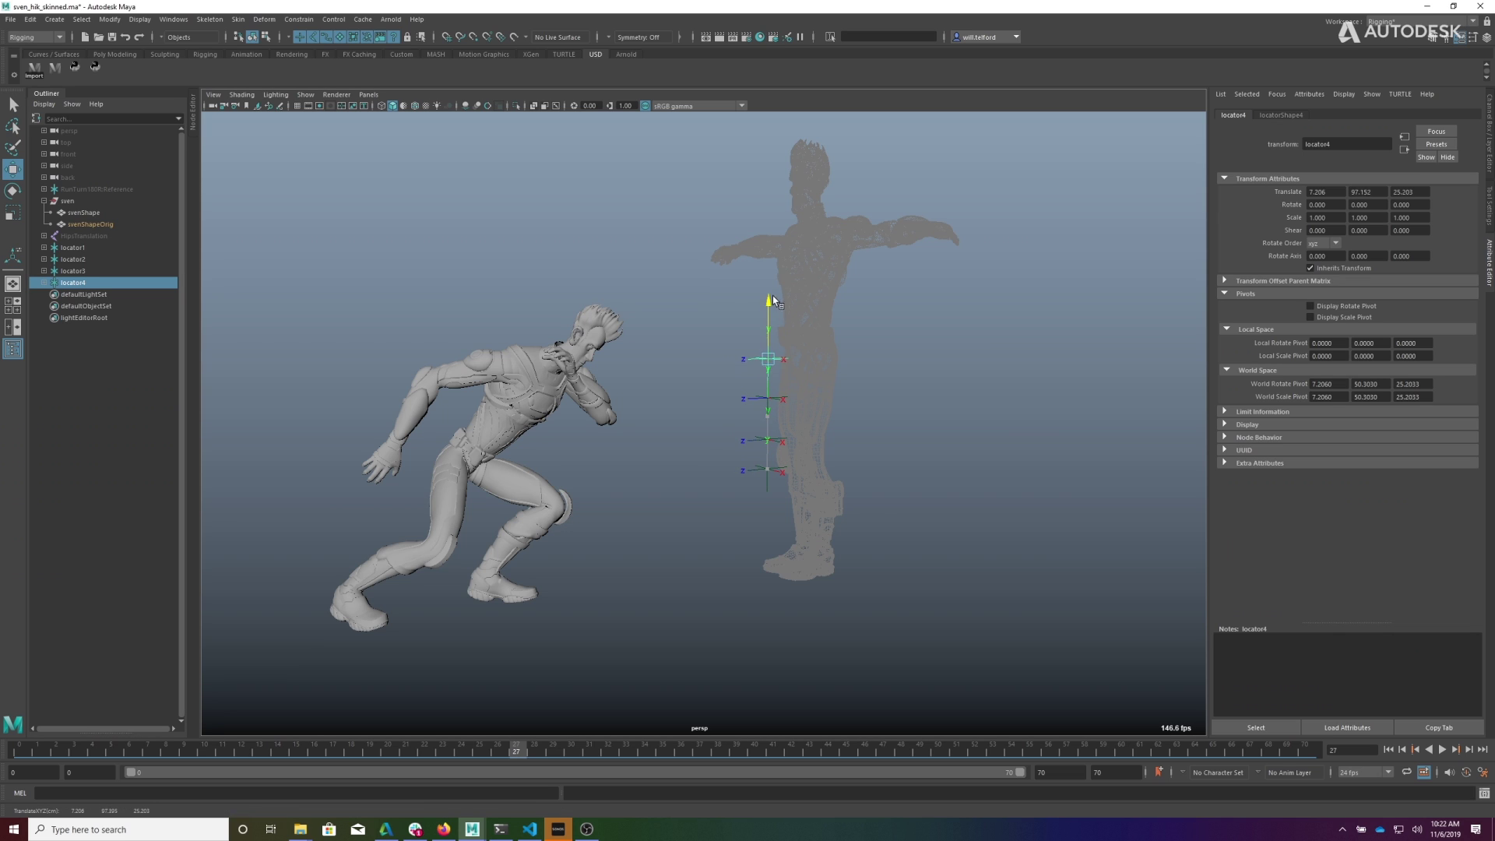
Step: Pin locator1 through locator4 to svenShape with a Proximity Pin constraint
alt+drag(874, 410, 883, 428)
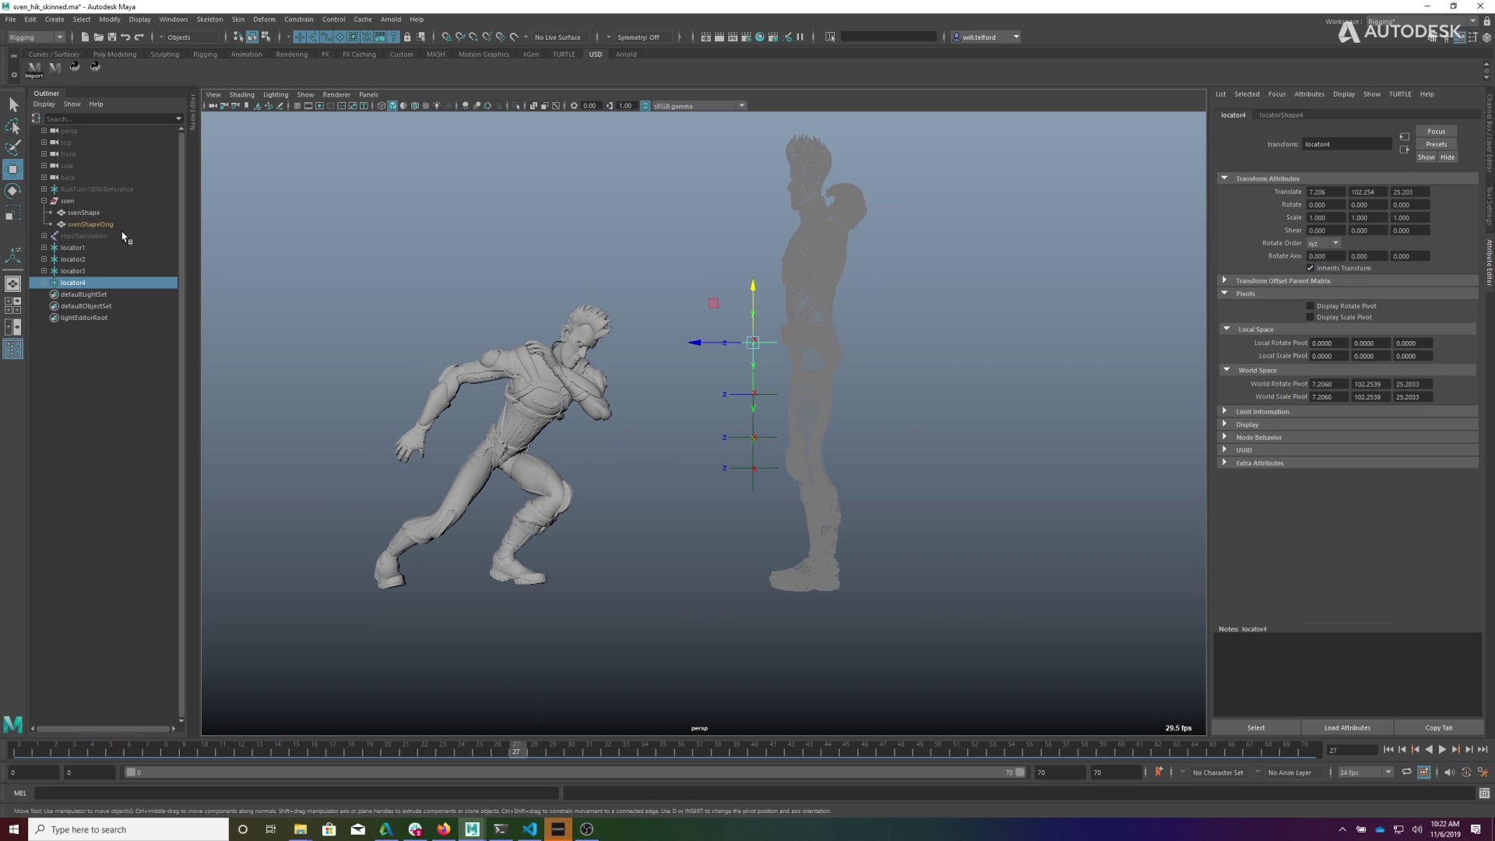
click(94, 216)
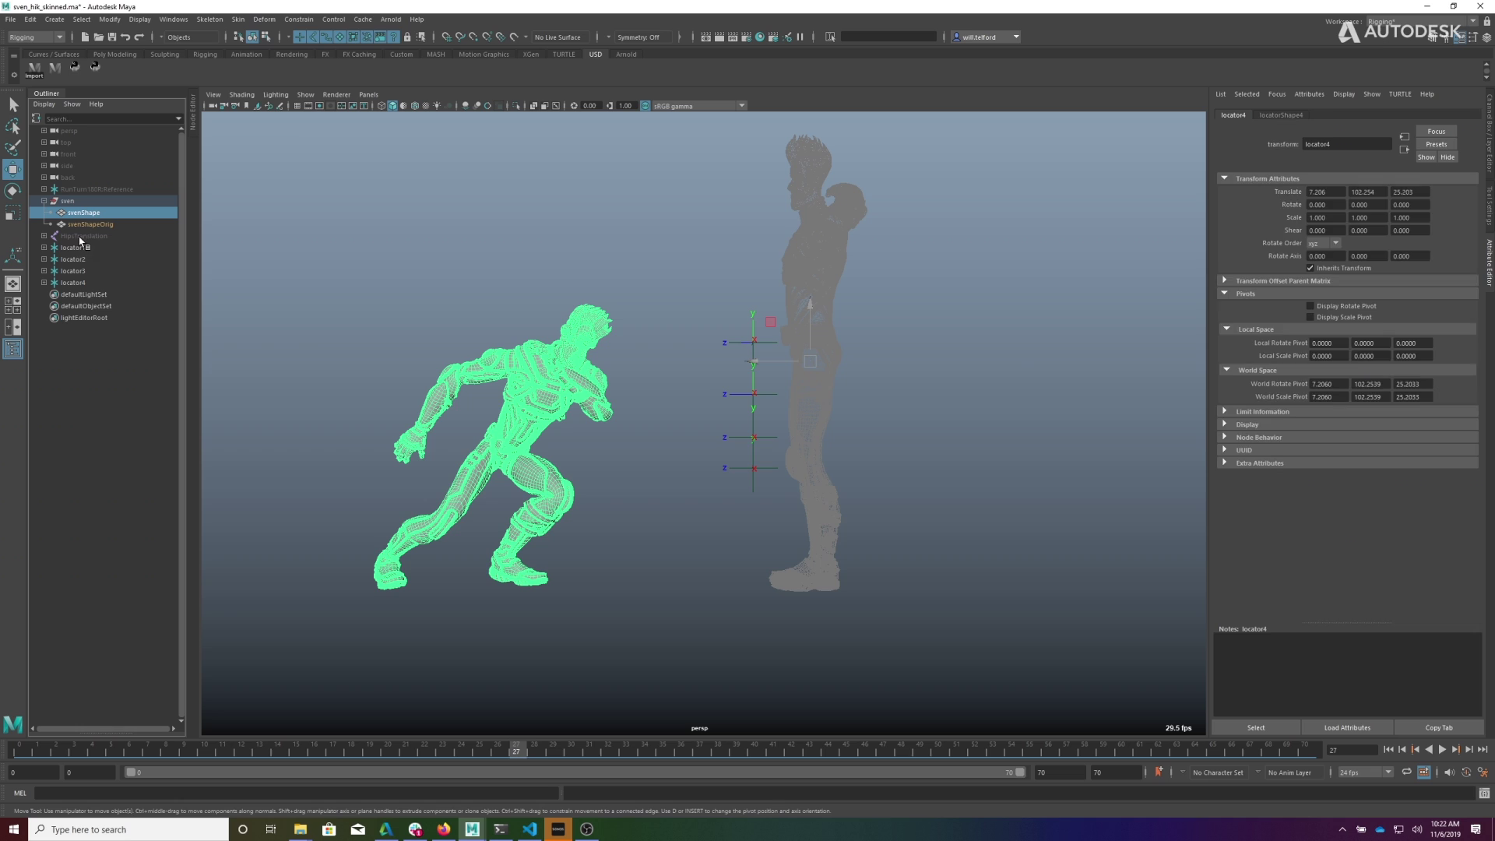
ctrl+drag(74, 248, 75, 276)
ctrl+click(74, 282)
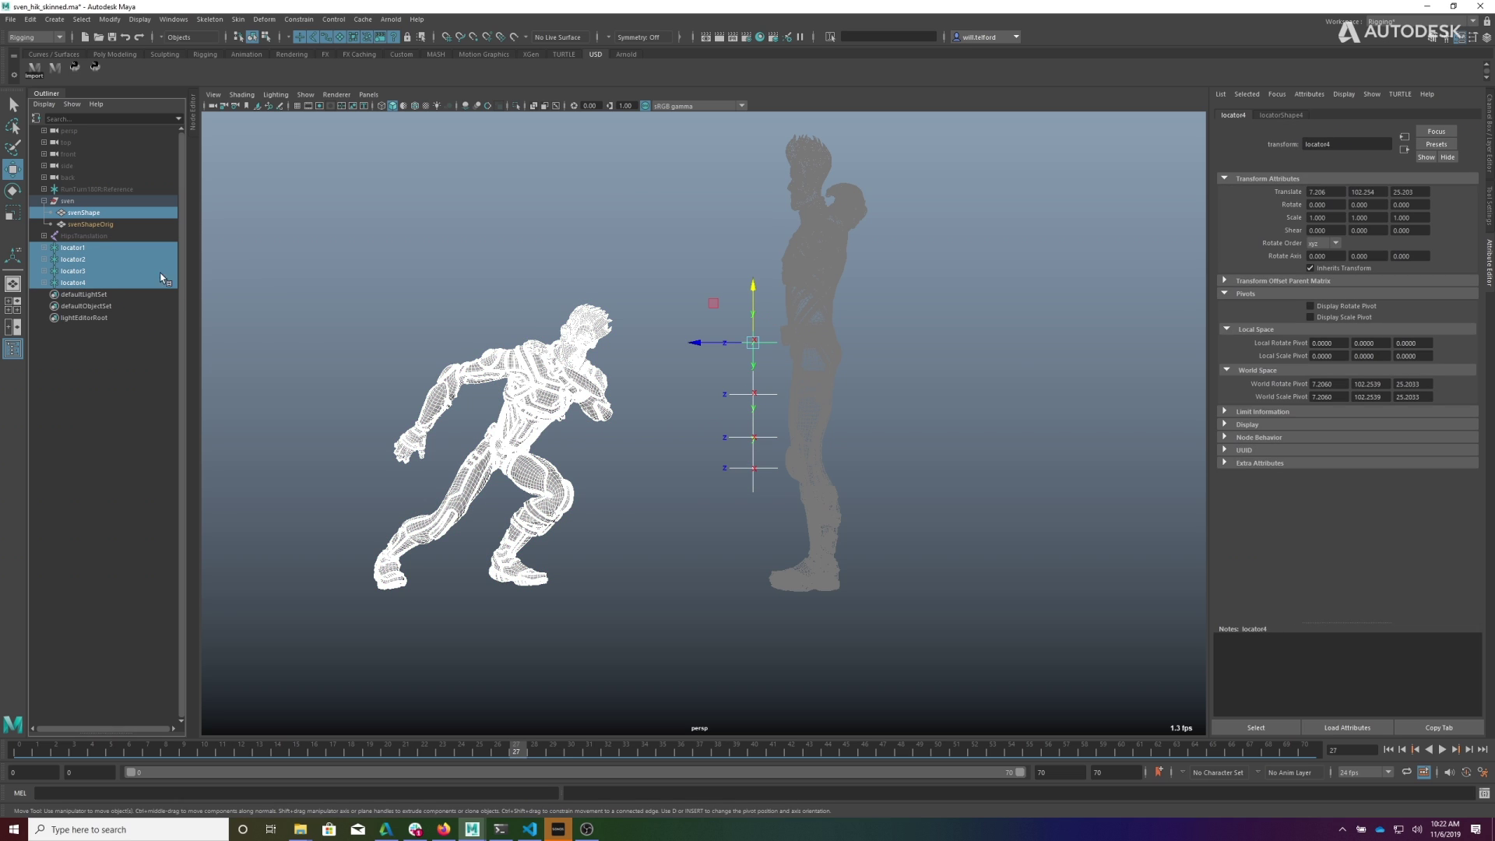
click(298, 19)
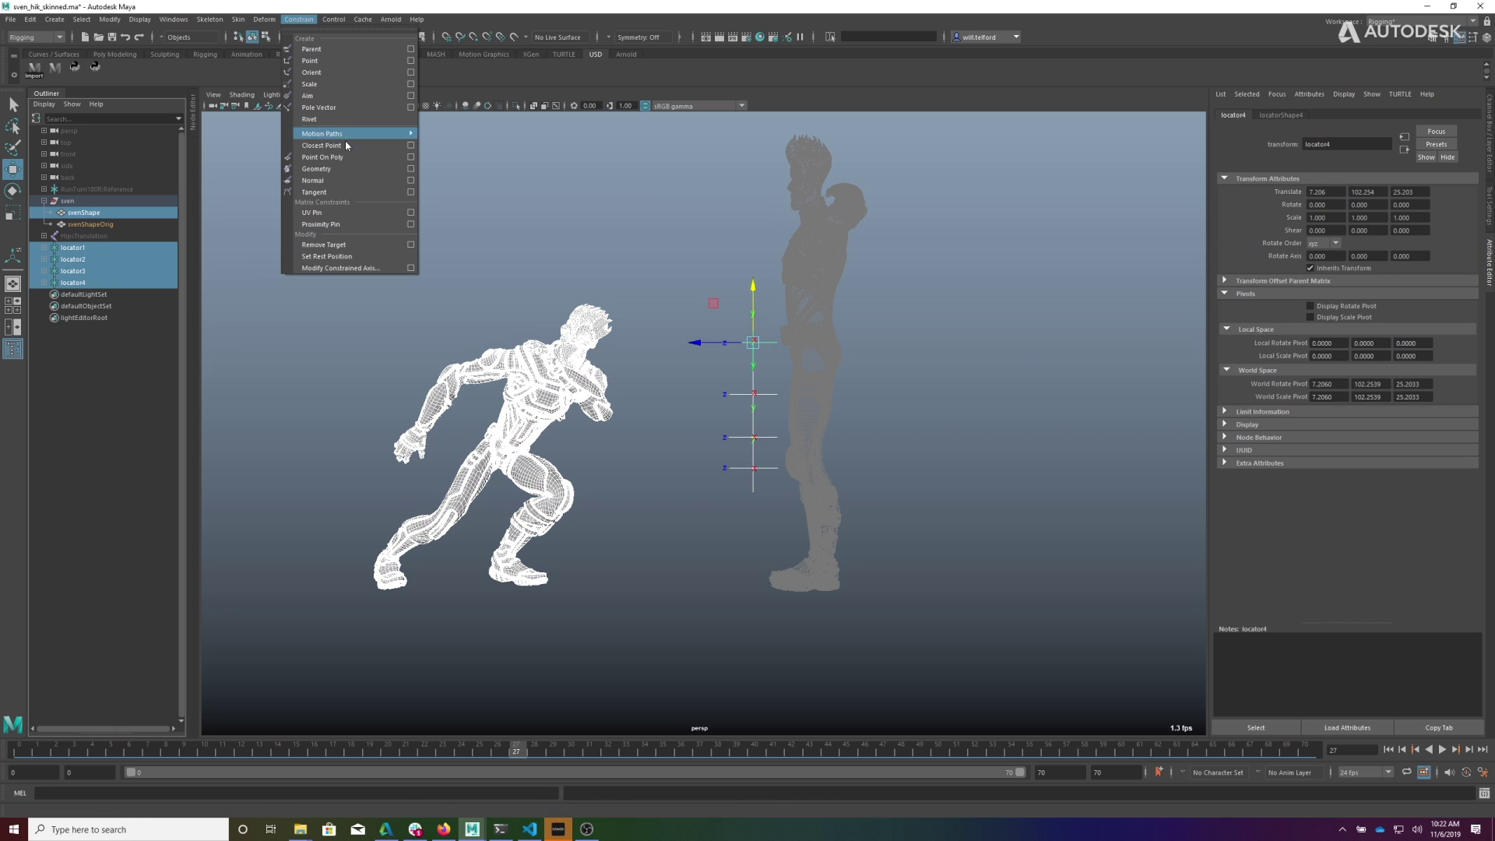
click(347, 226)
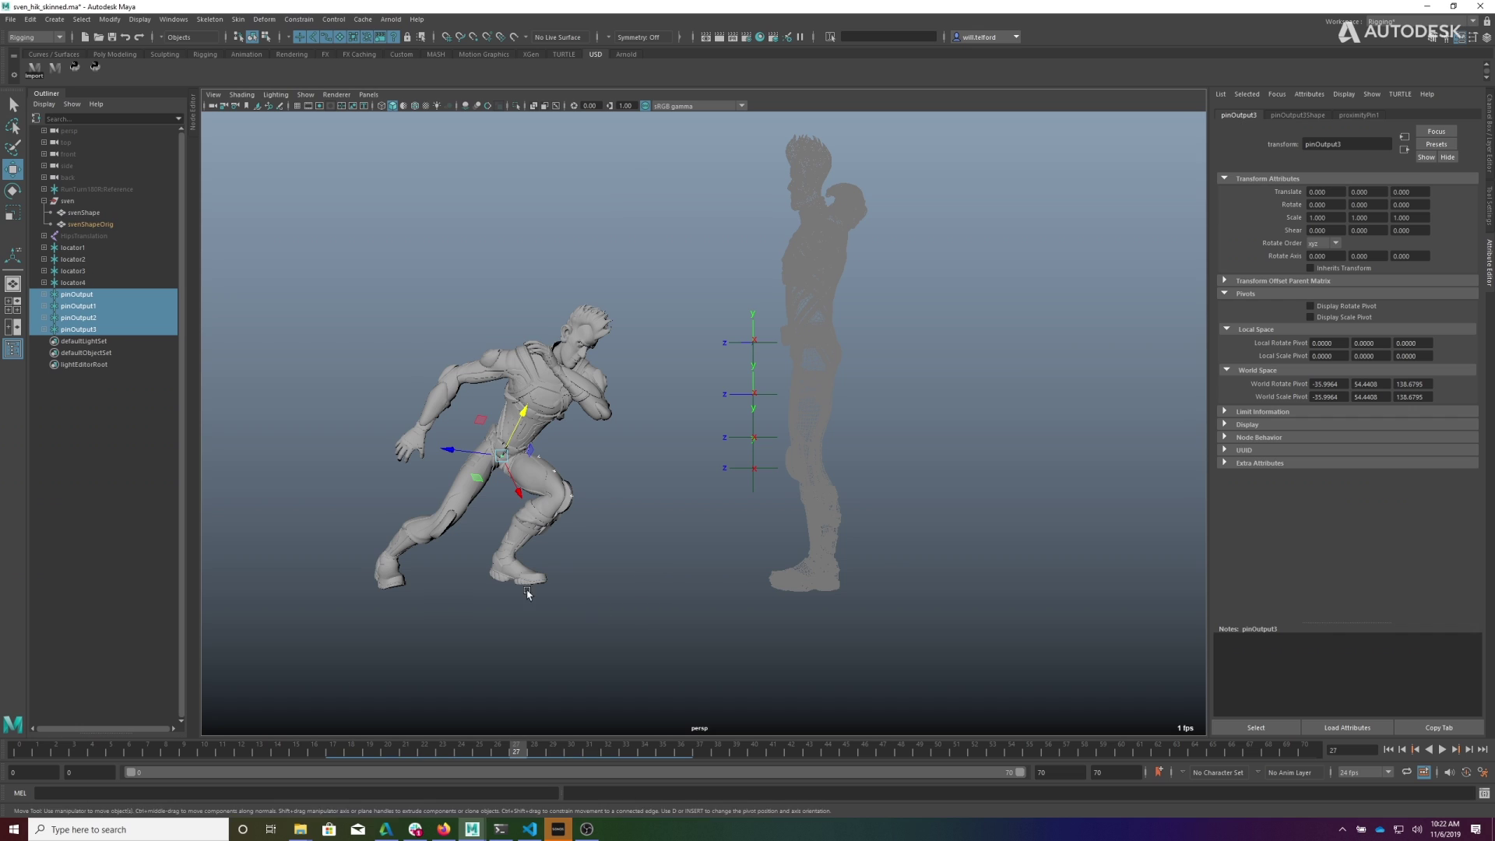
Step: Set the Local Scale of all four pinOutput locators to 10 in X, Y and Z, and scrub the animation to frame 30
alt+right_drag(524, 594, 656, 596)
click(76, 294)
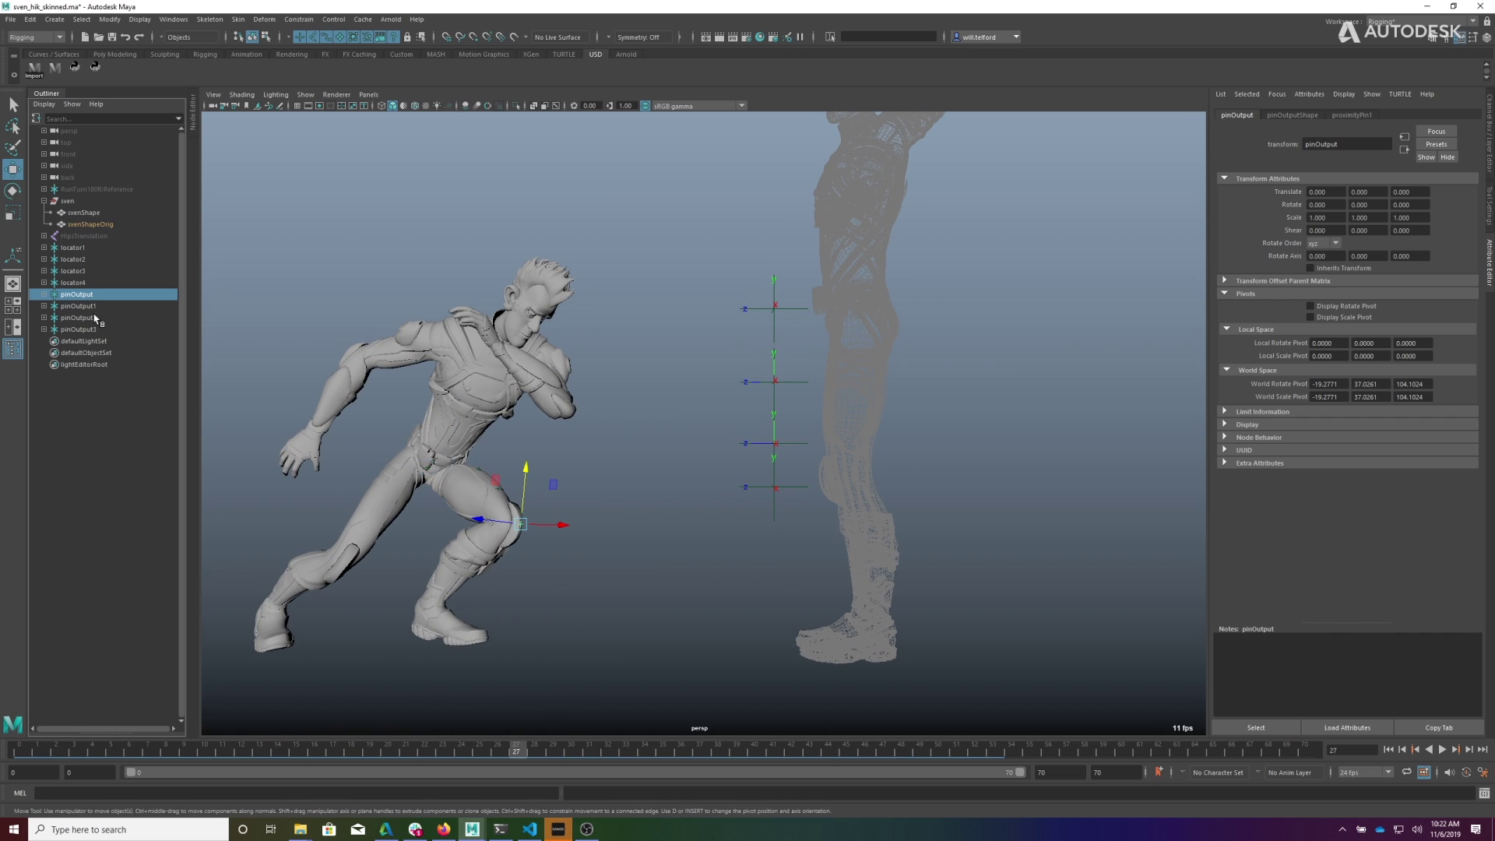
shift+click(82, 329)
key(ctrl+a)
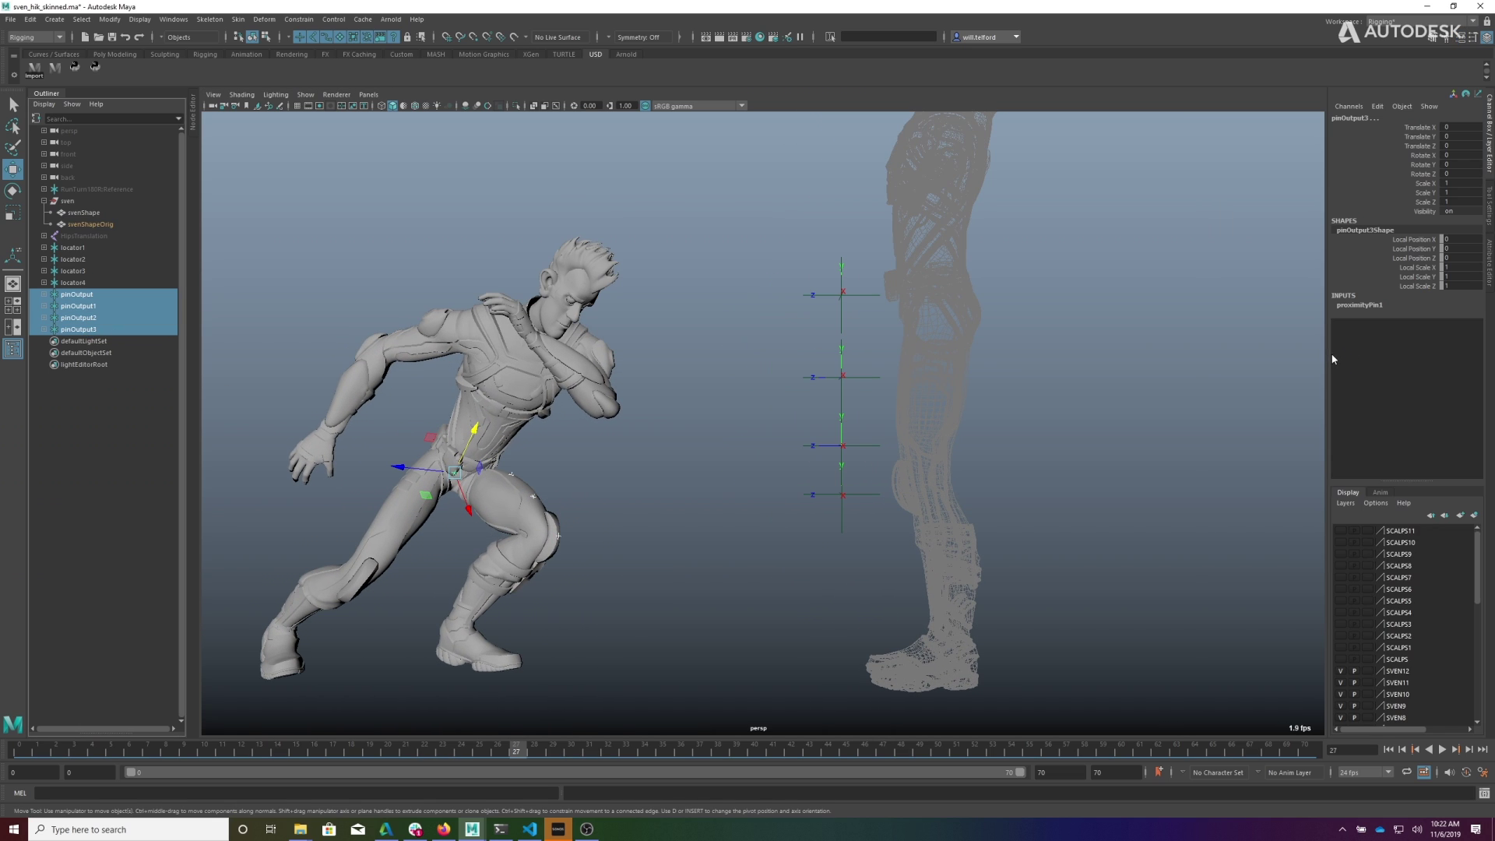
drag(1455, 267, 1444, 287)
text(10)
key(Return)
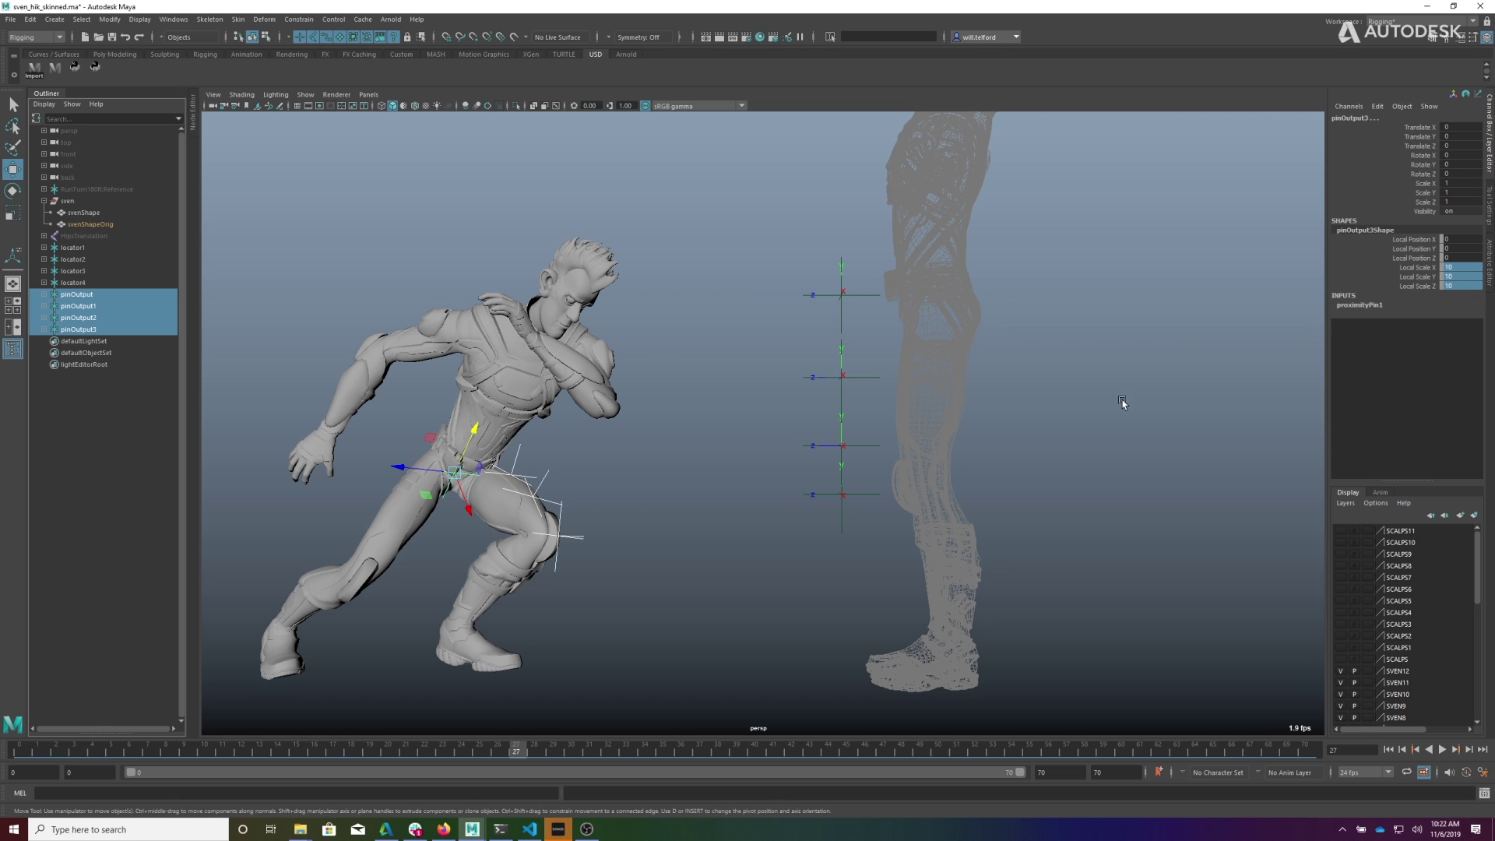
click(506, 683)
mouse_move(500, 754)
mouse_down()
mouse_move(281, 735)
mouse_move(567, 746)
mouse_up()
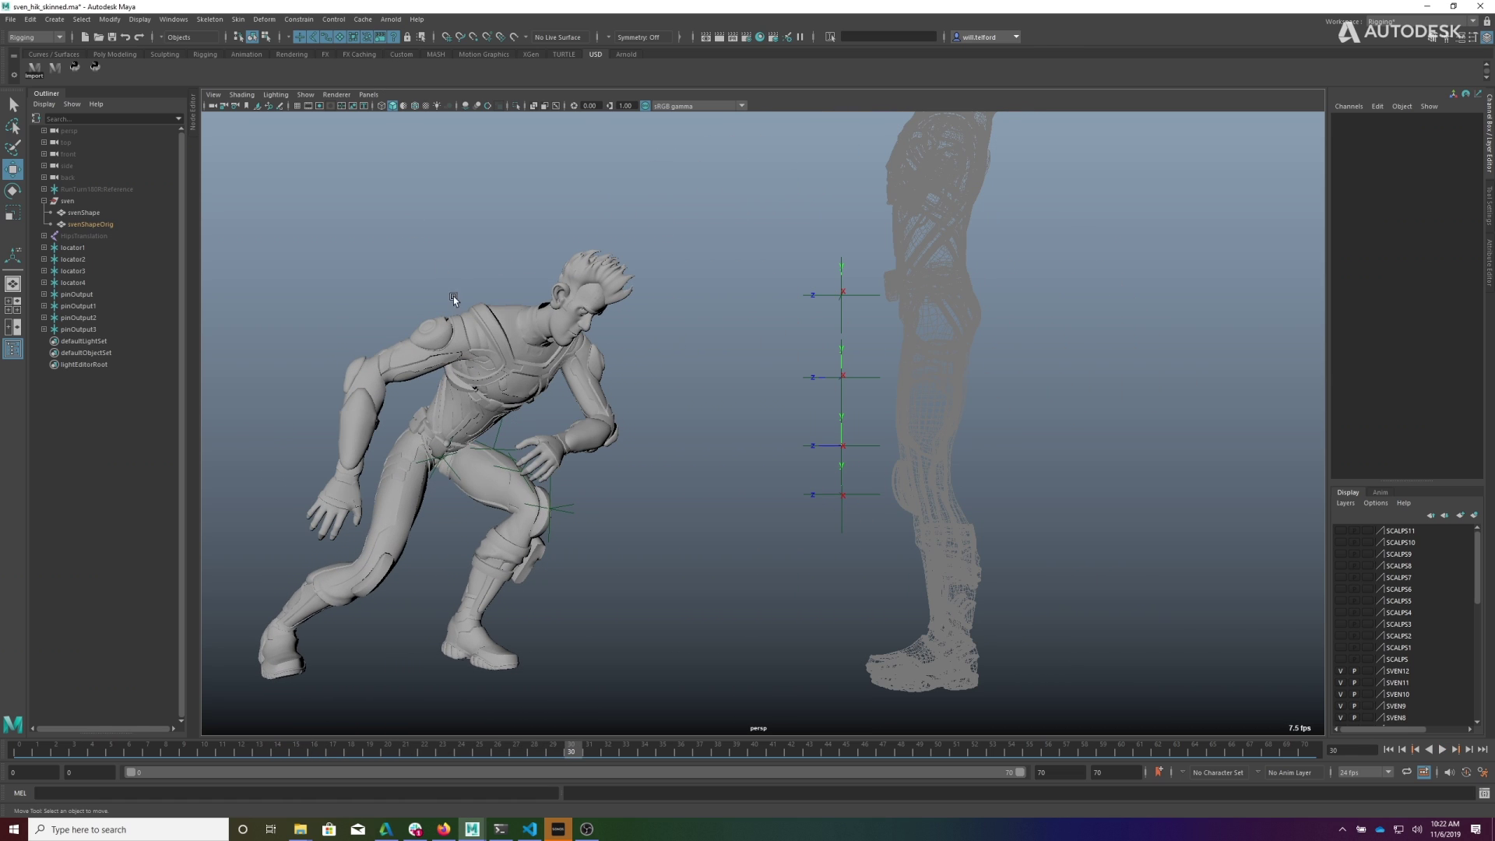
Step: Graph the input and output connections of the four source locators in the Node Editor
drag(791, 241, 840, 584)
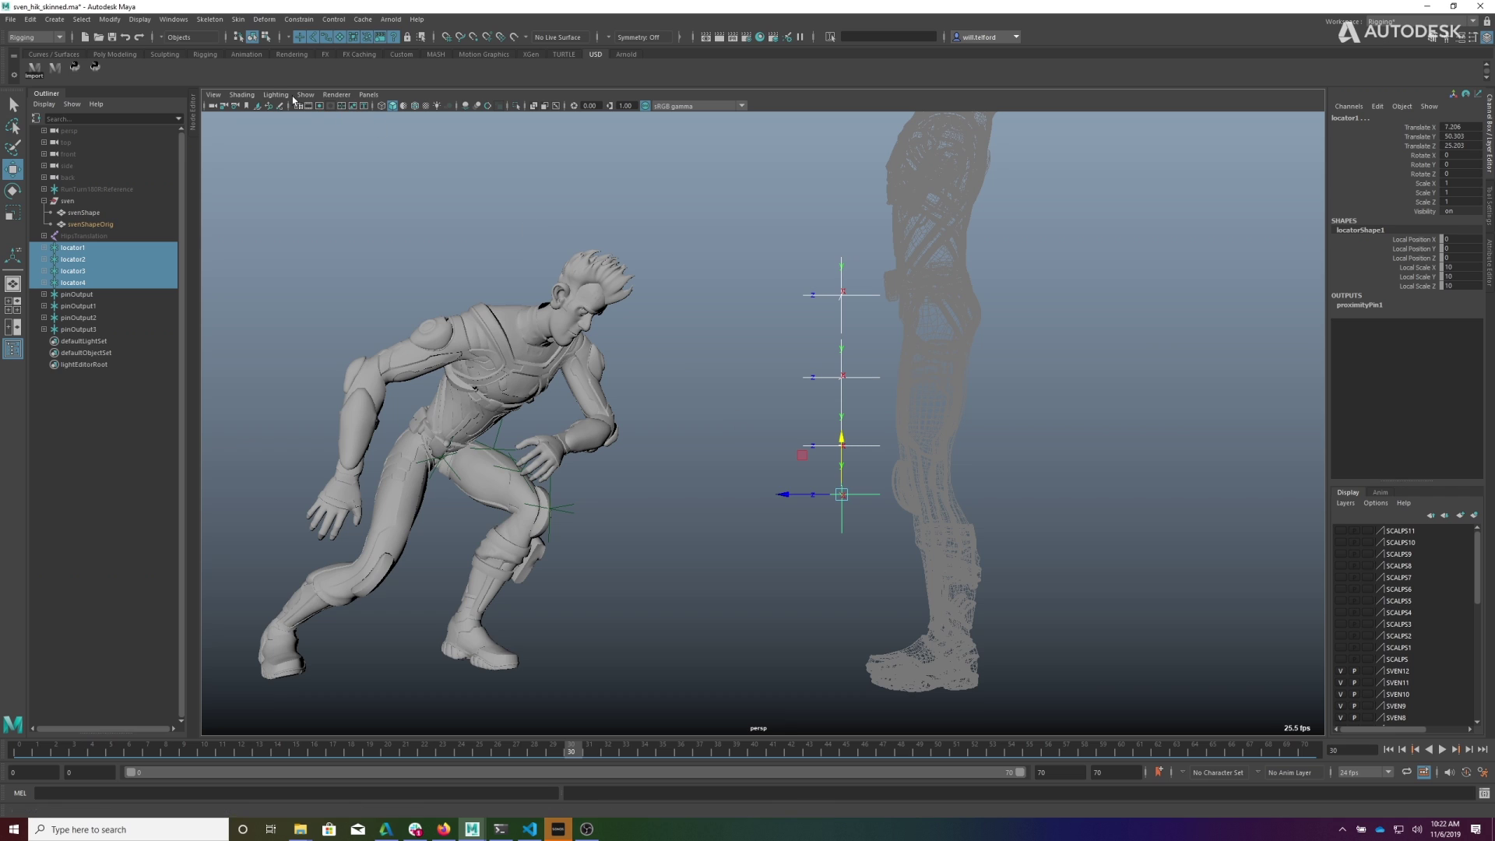
click(194, 118)
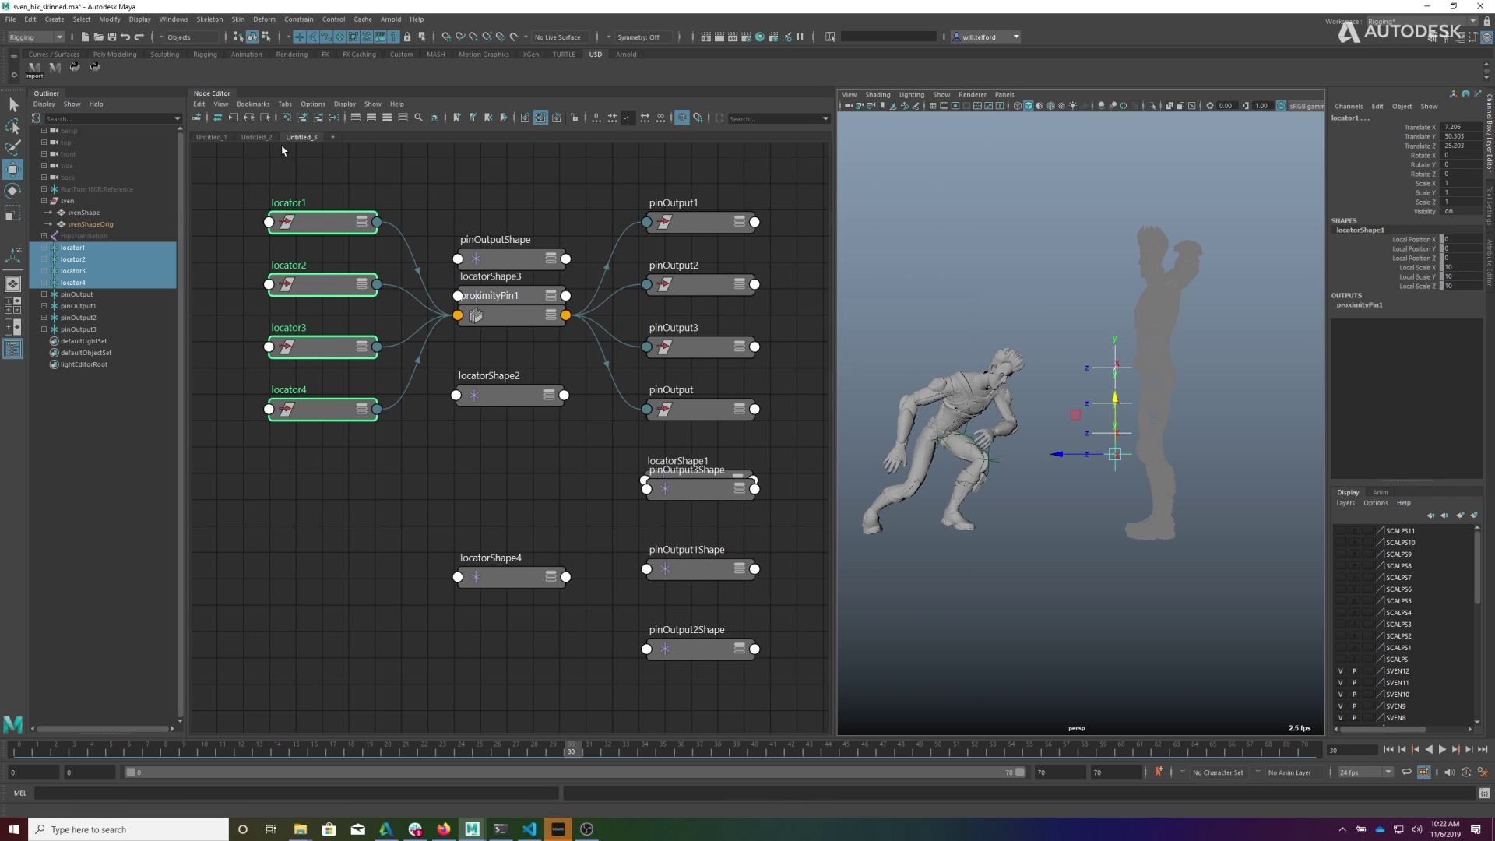
click(287, 118)
click(264, 118)
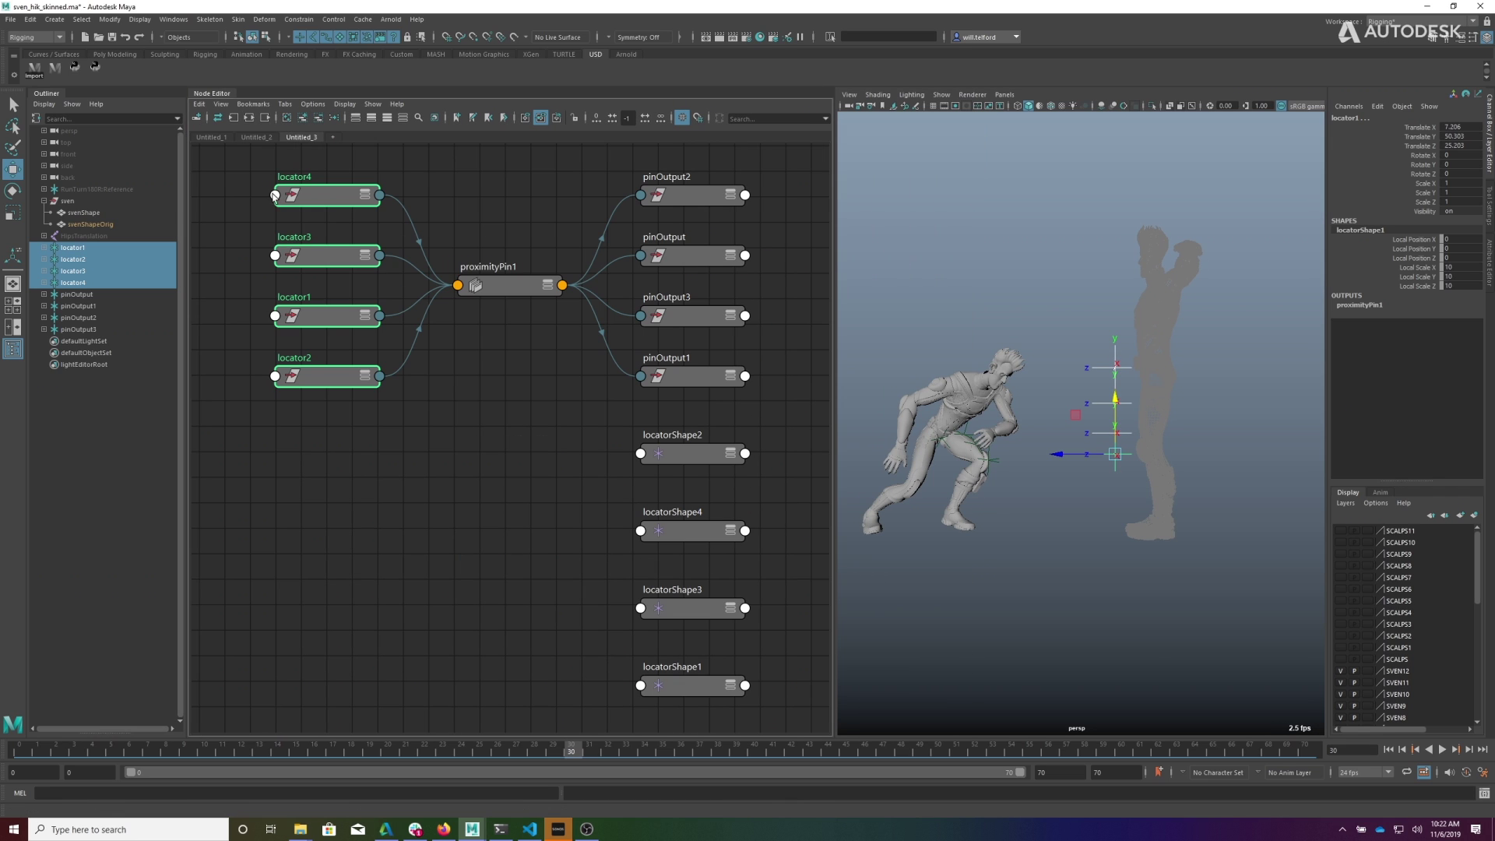
Step: Expand the proximityPin1 node to inspect its matrix connections and display its attributes
click(551, 289)
drag(526, 286, 525, 240)
double_click(516, 239)
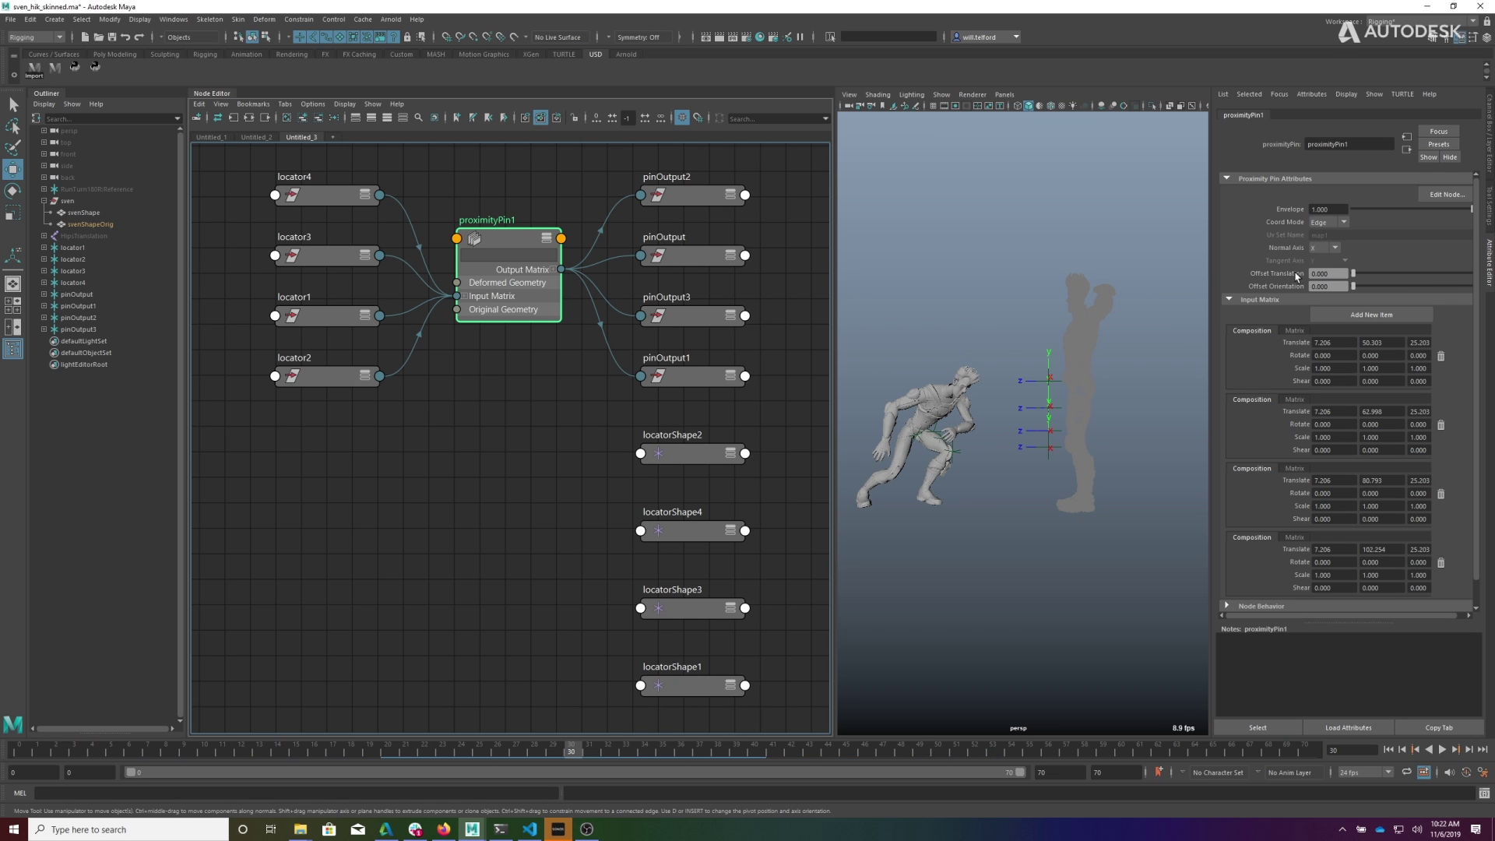
Step: Frame the character and locators in the perspective view and hide the Node Editor
alt+right_drag(955, 405, 1119, 438)
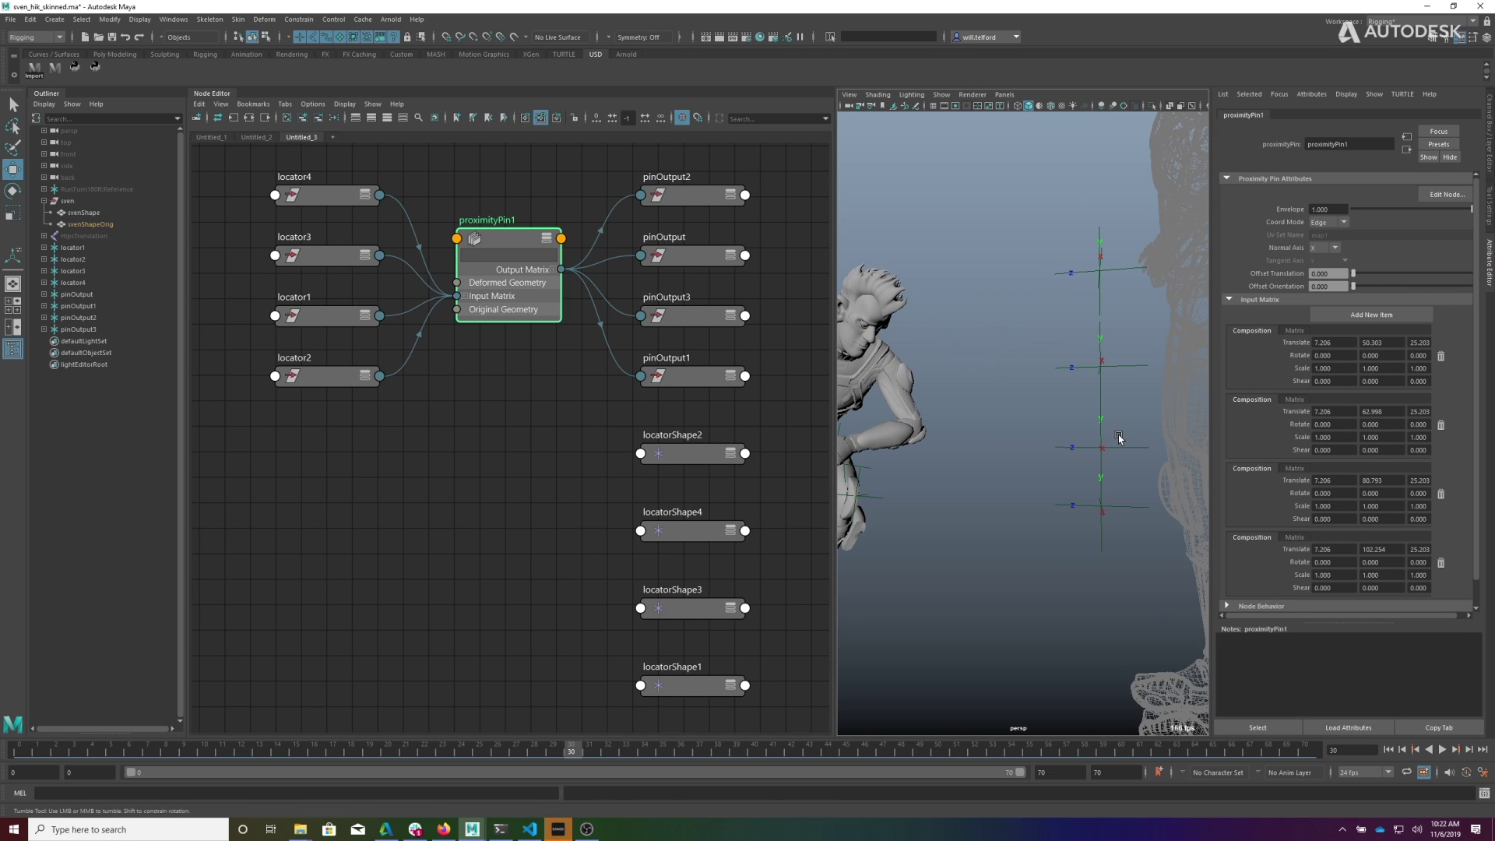
scroll(1119, 438, down, 5)
click(229, 93)
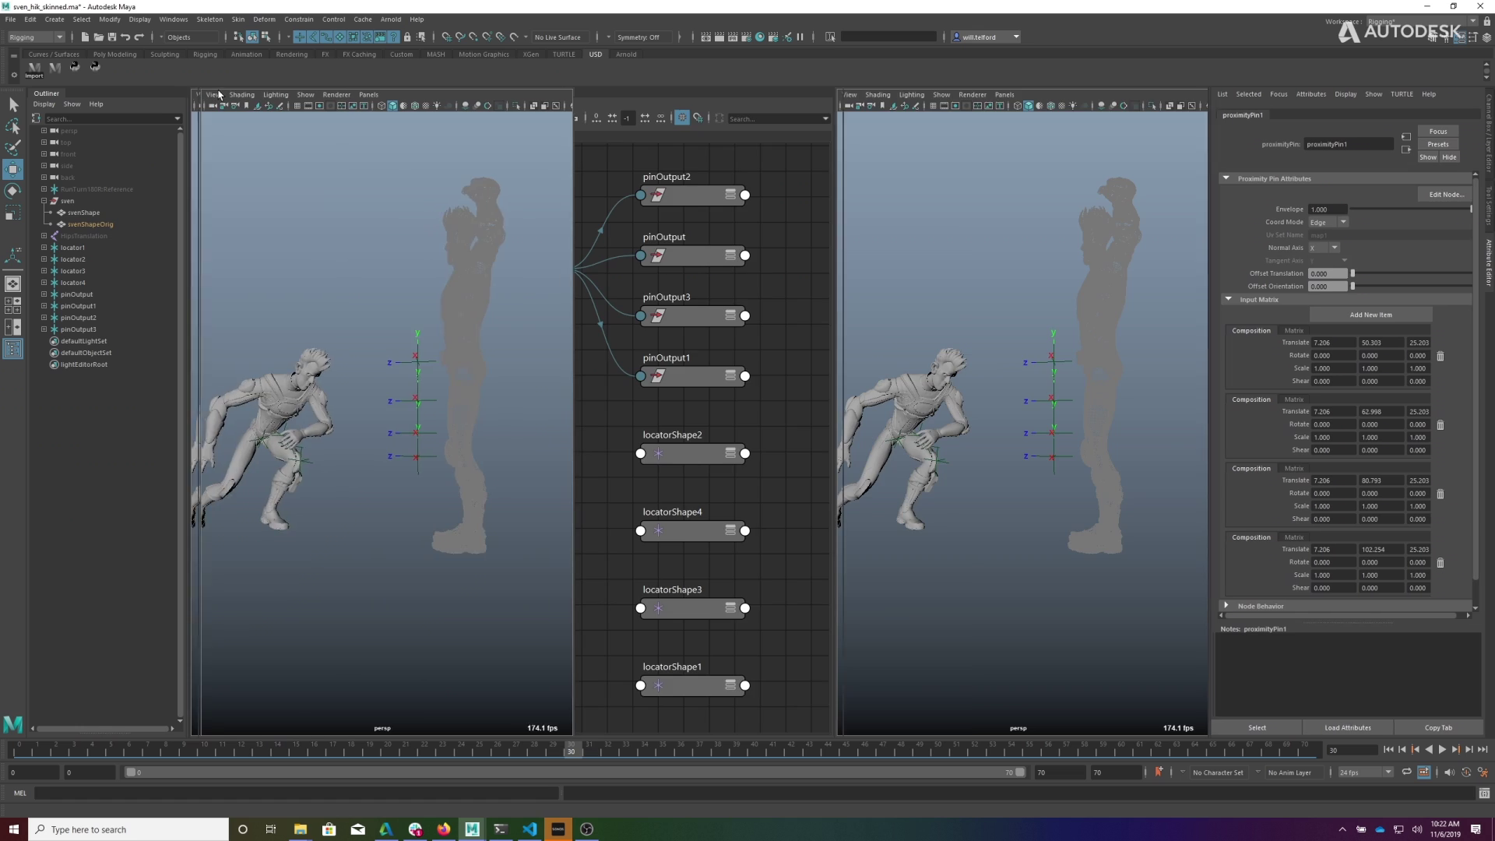